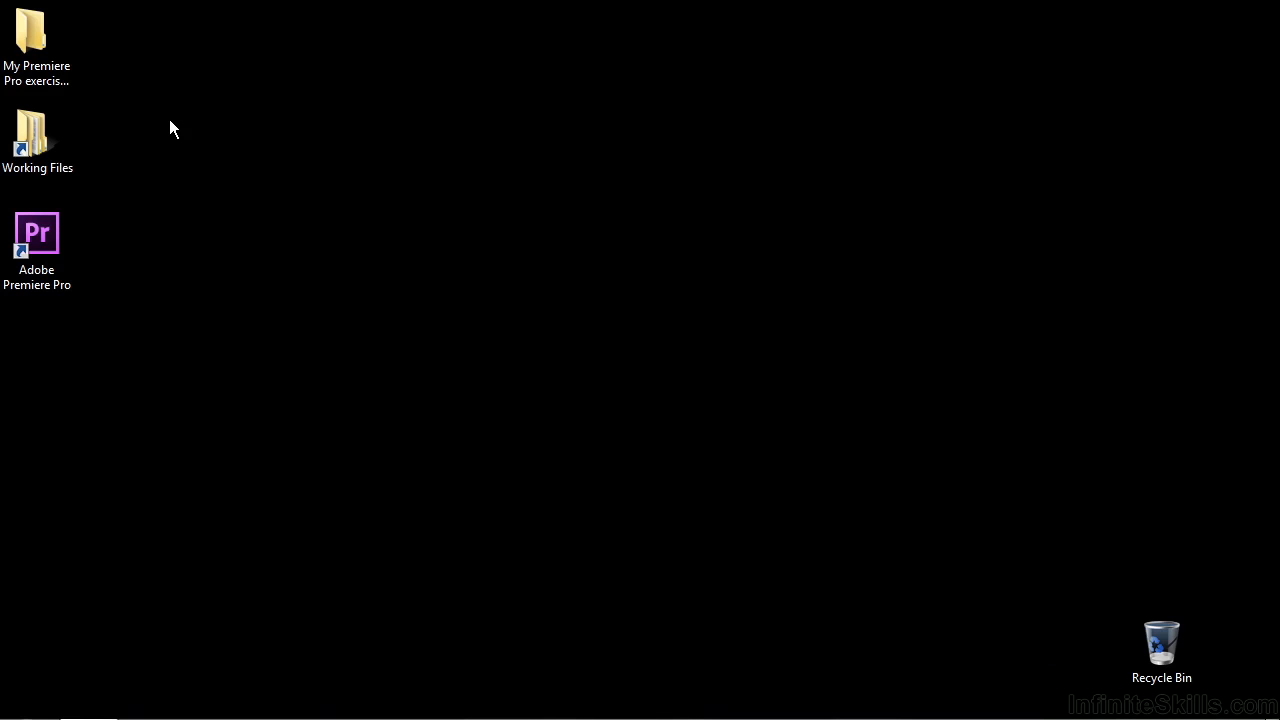
# Step: Open the project 0704-exporting-stills.prproj from the projects folder in Working Files
pyautogui.doubleClick(49, 141)
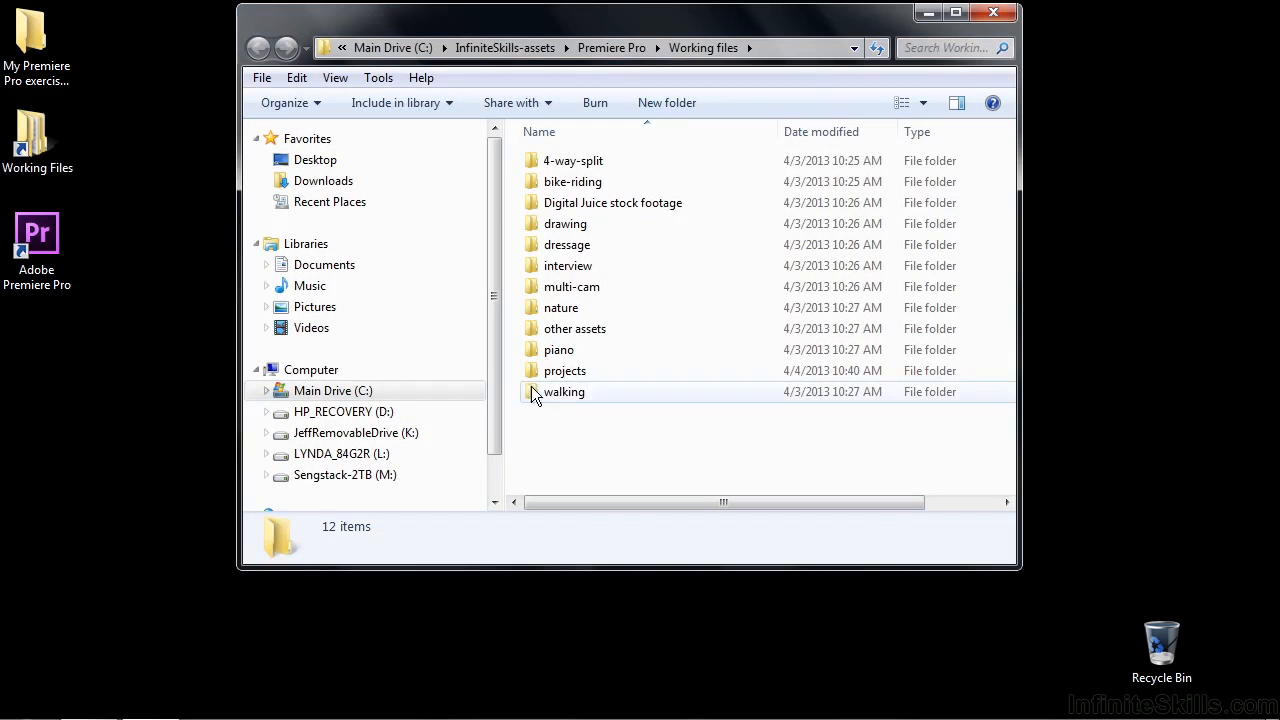
pyautogui.doubleClick(565, 370)
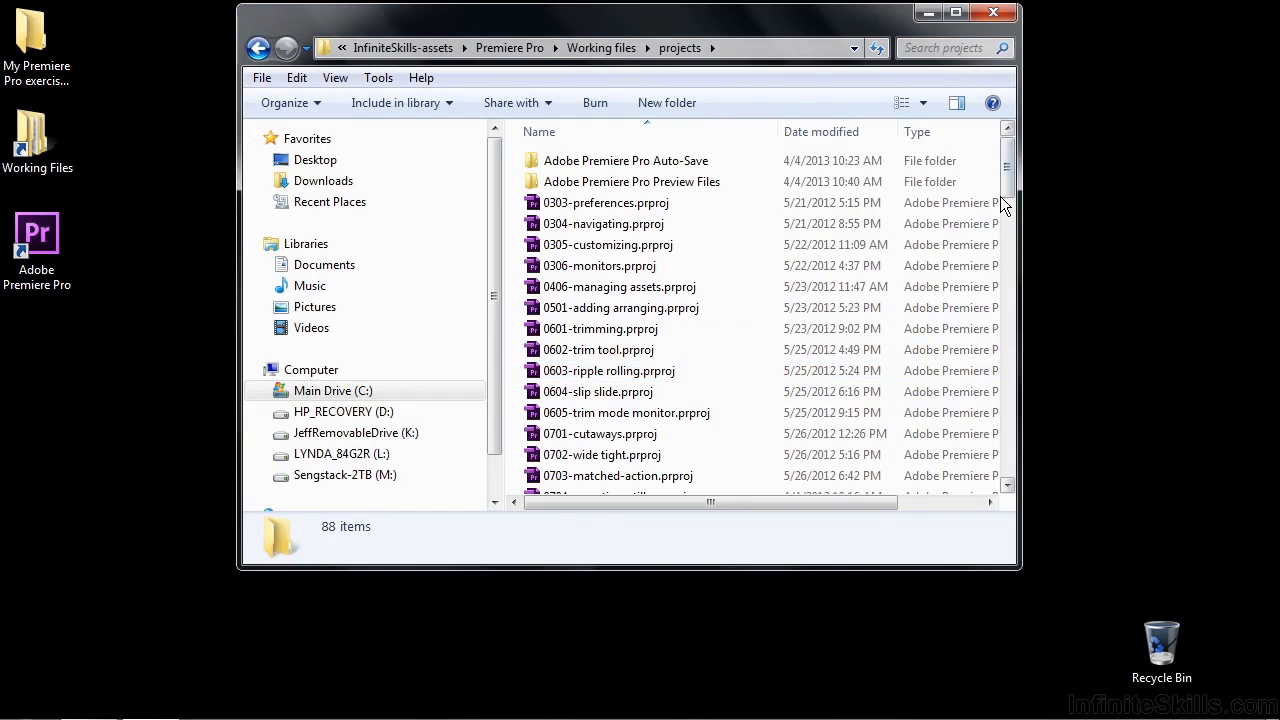
pyautogui.scroll(-2, 950, 250)
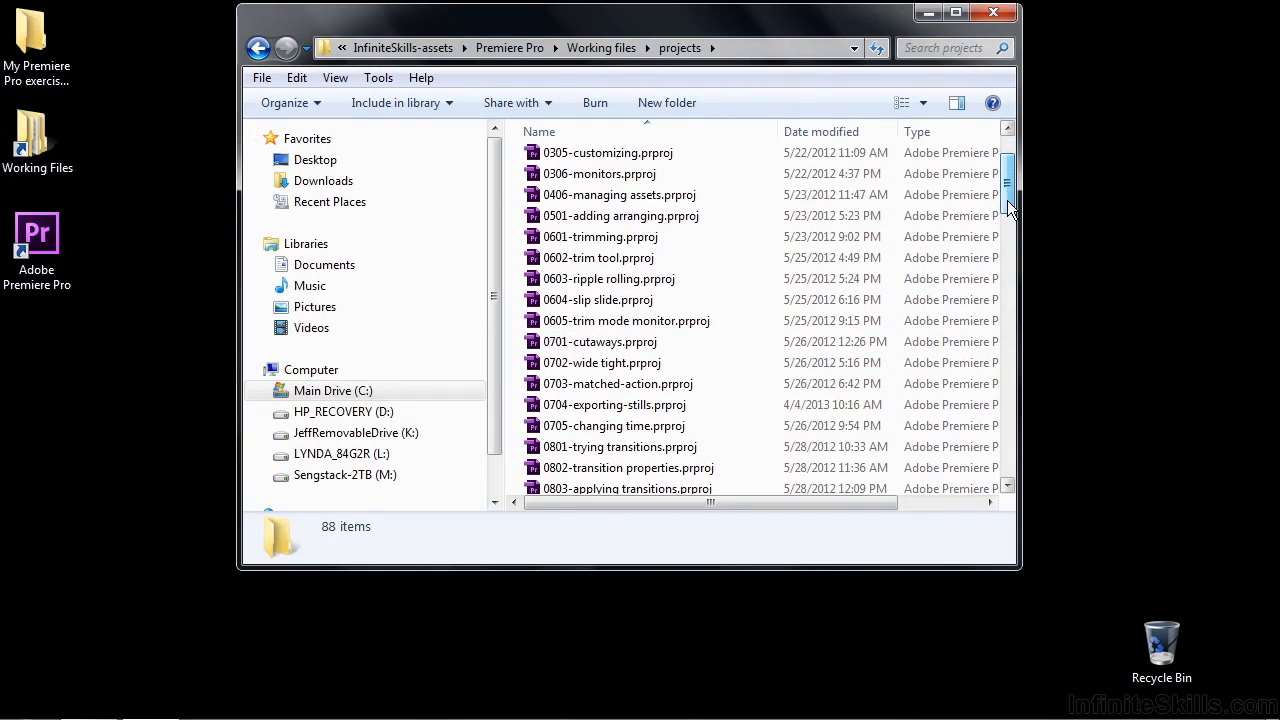
pyautogui.click(540, 410)
pyautogui.doubleClick(541, 410)
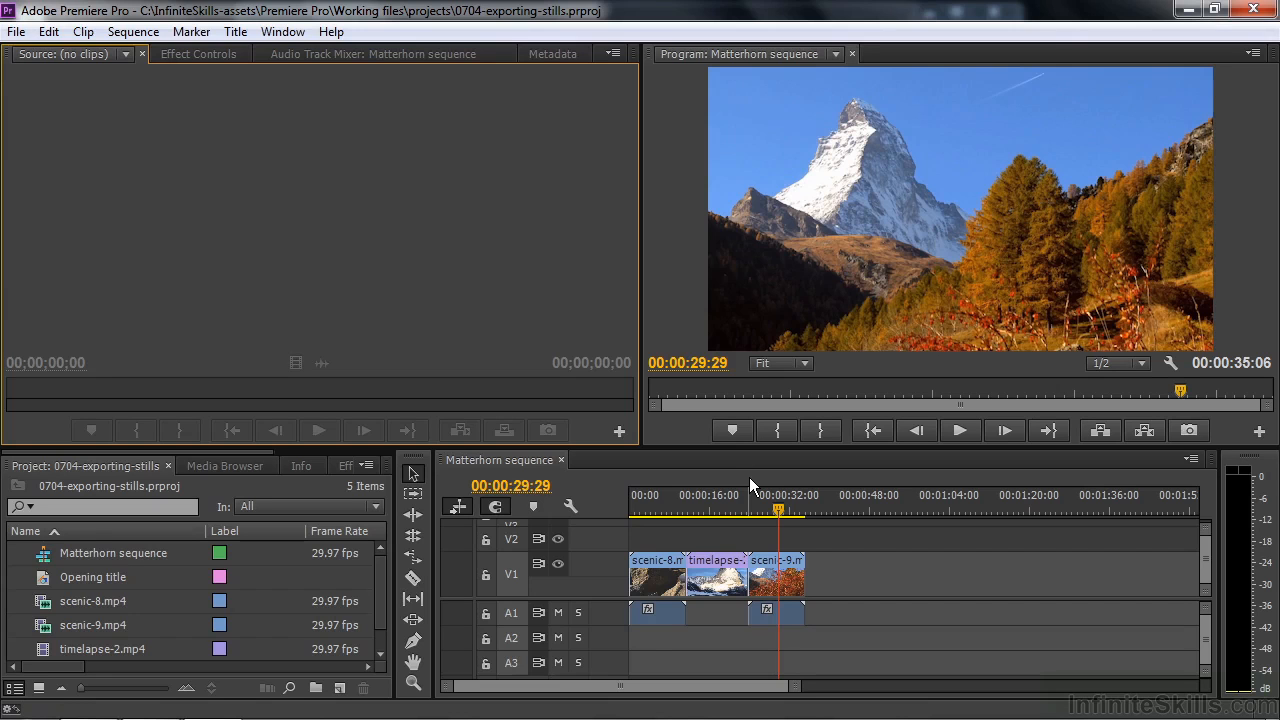
# Step: Move the playhead to the last visible frame of the final clip, scenic-9.mp4, at 00:00:35:05
pyautogui.moveTo(778, 509)
pyautogui.mouseDown()
pyautogui.moveTo(658, 514)
pyautogui.moveTo(755, 509)
pyautogui.mouseUp()
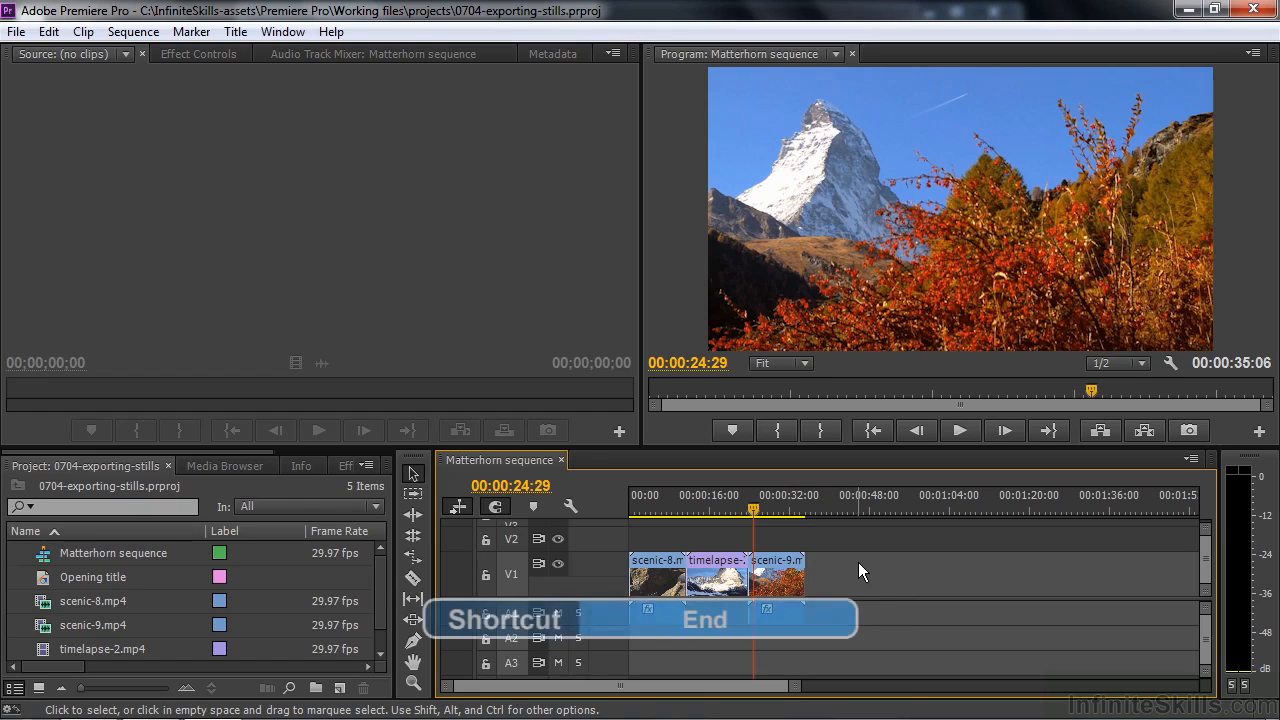
pyautogui.press('End')
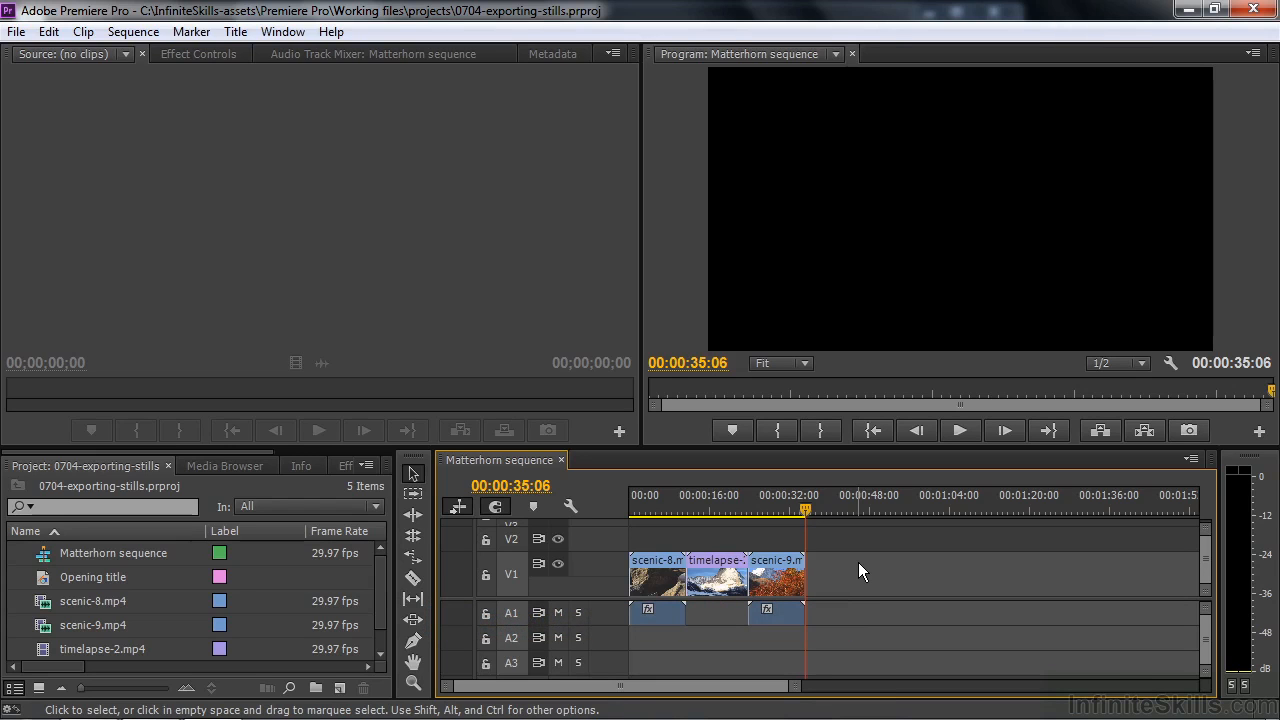
pyautogui.press('Left')
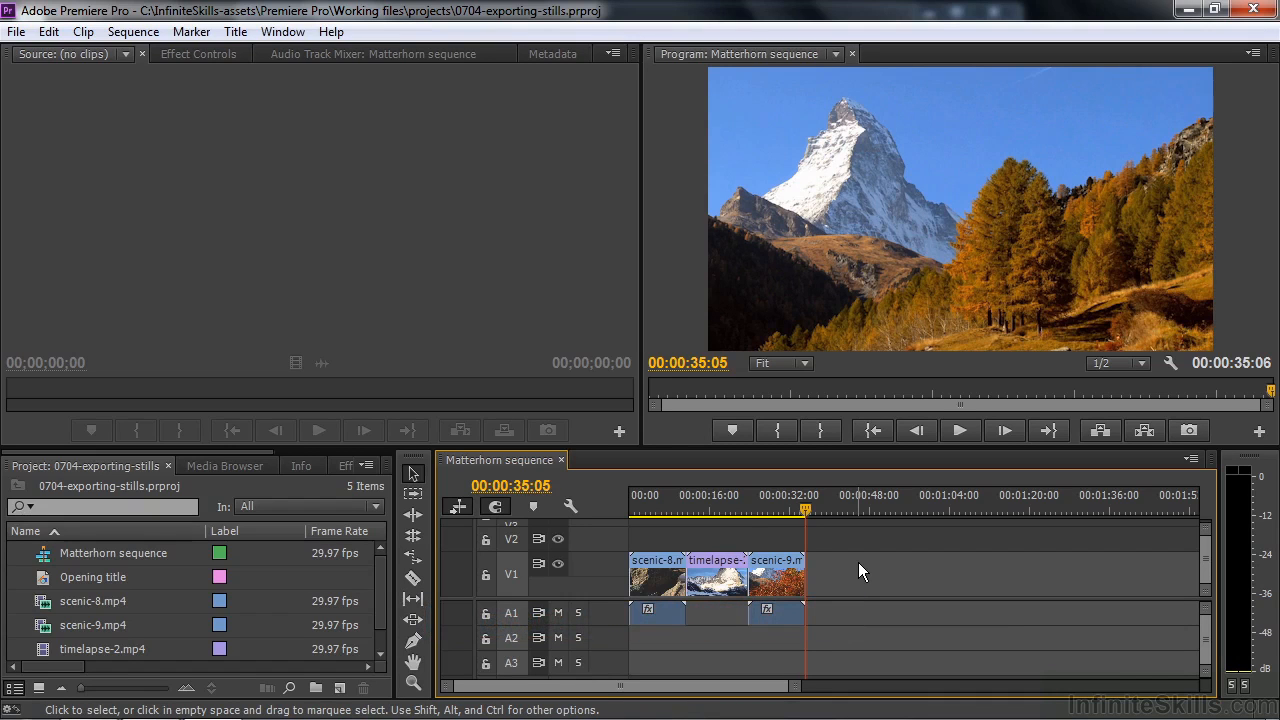
# Step: Jump back through the sequence's edit points, go forward to its end, and step back one frame
pyautogui.press('Up')
pyautogui.press('Up')
pyautogui.press('Up')
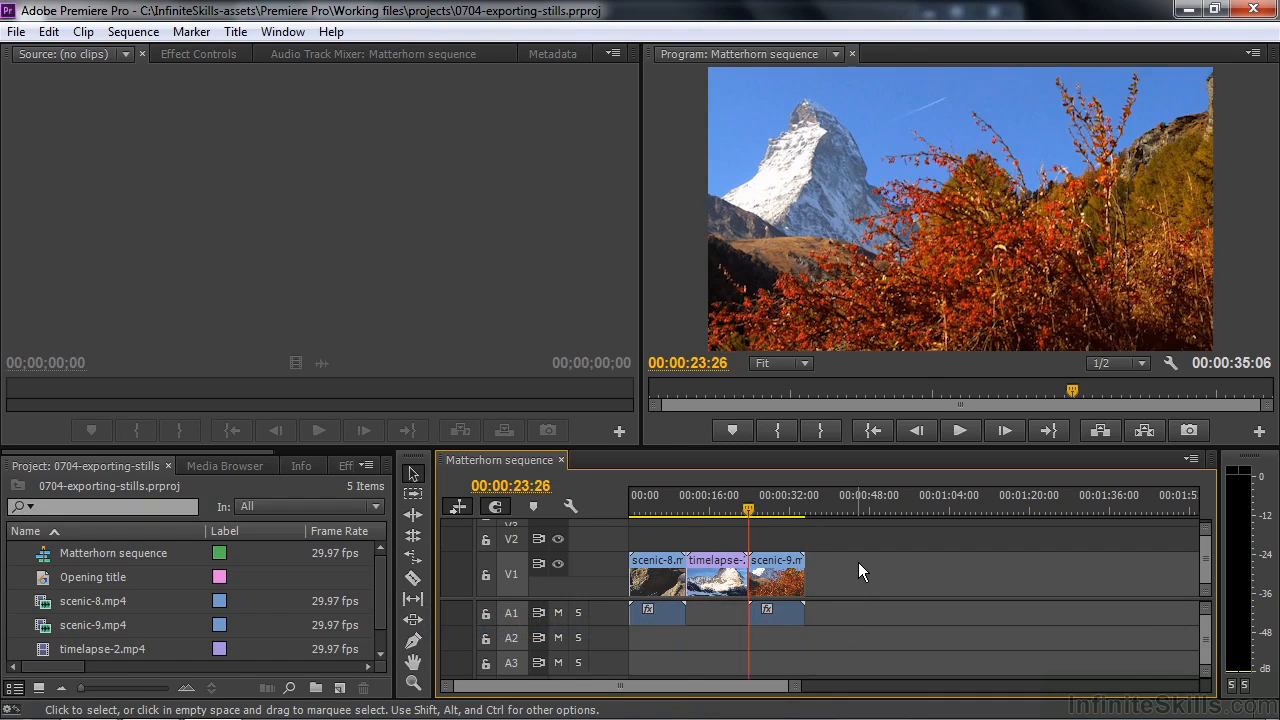
pyautogui.press('Down')
pyautogui.press('Down')
pyautogui.press('Down')
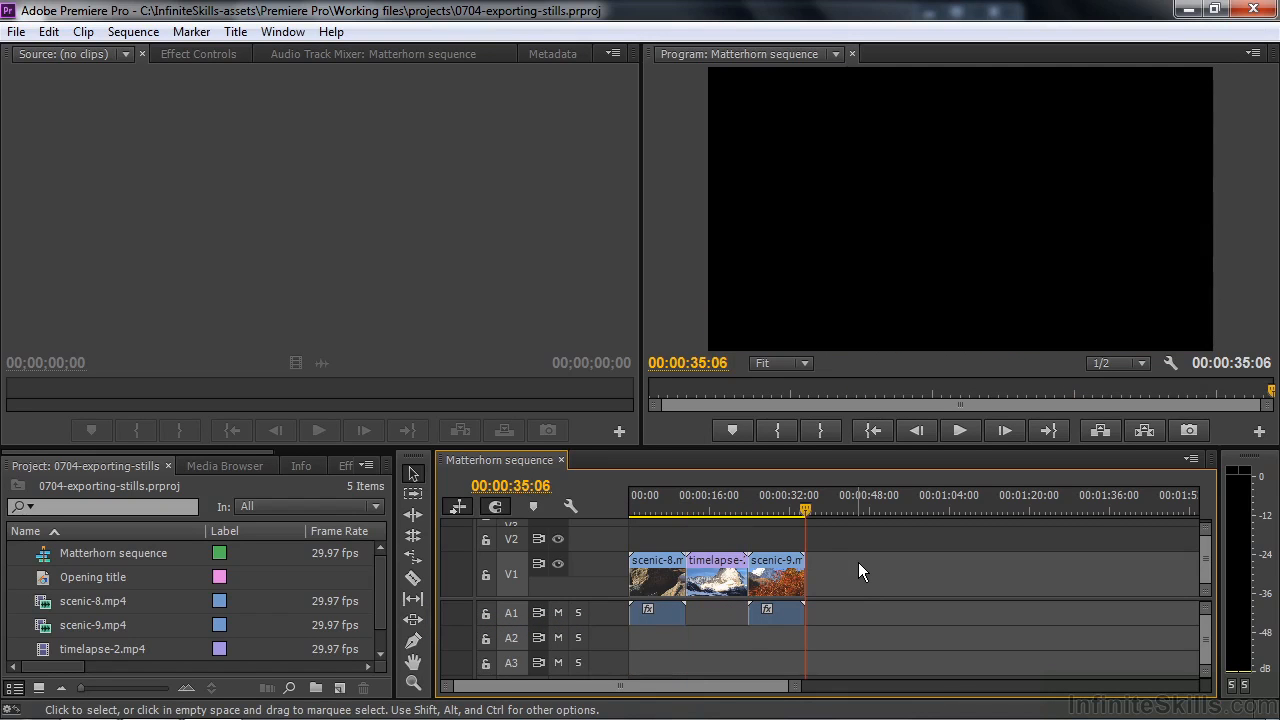
pyautogui.press('Left')
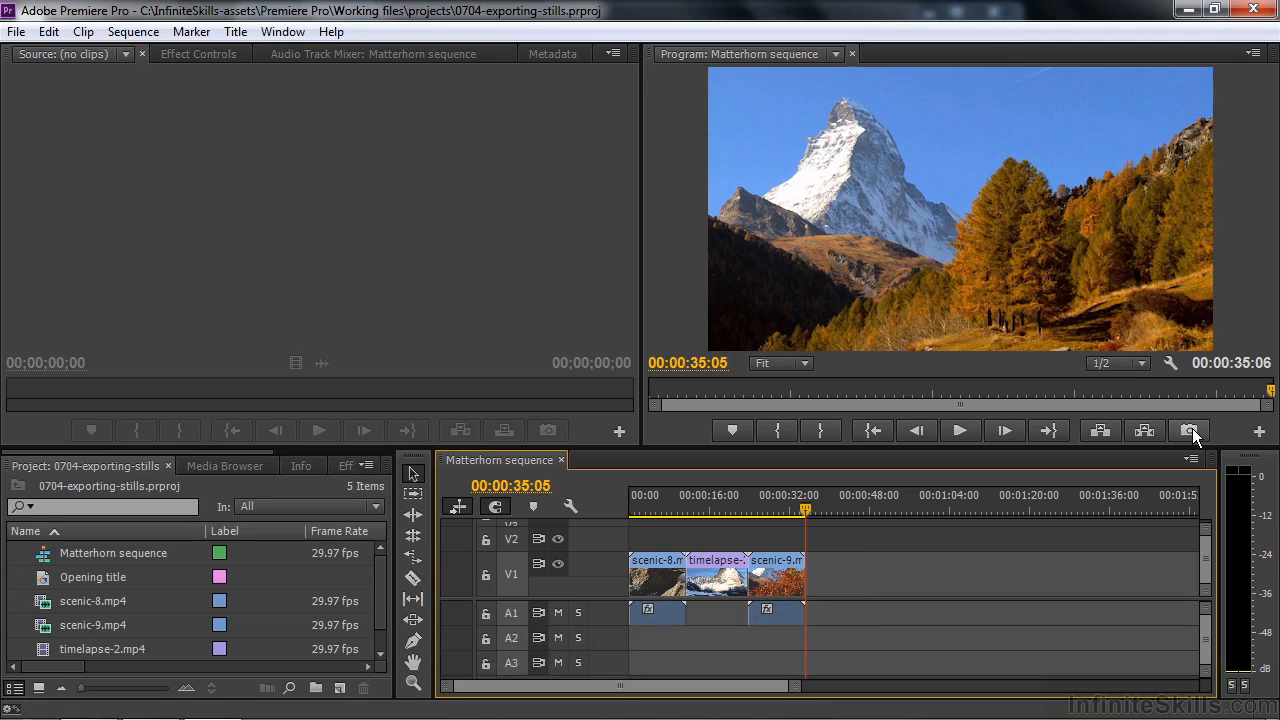
# Step: Check the Program Monitor's available buttons, then start exporting the current frame with the name Matterhorn-1
pyautogui.click(1259, 432)
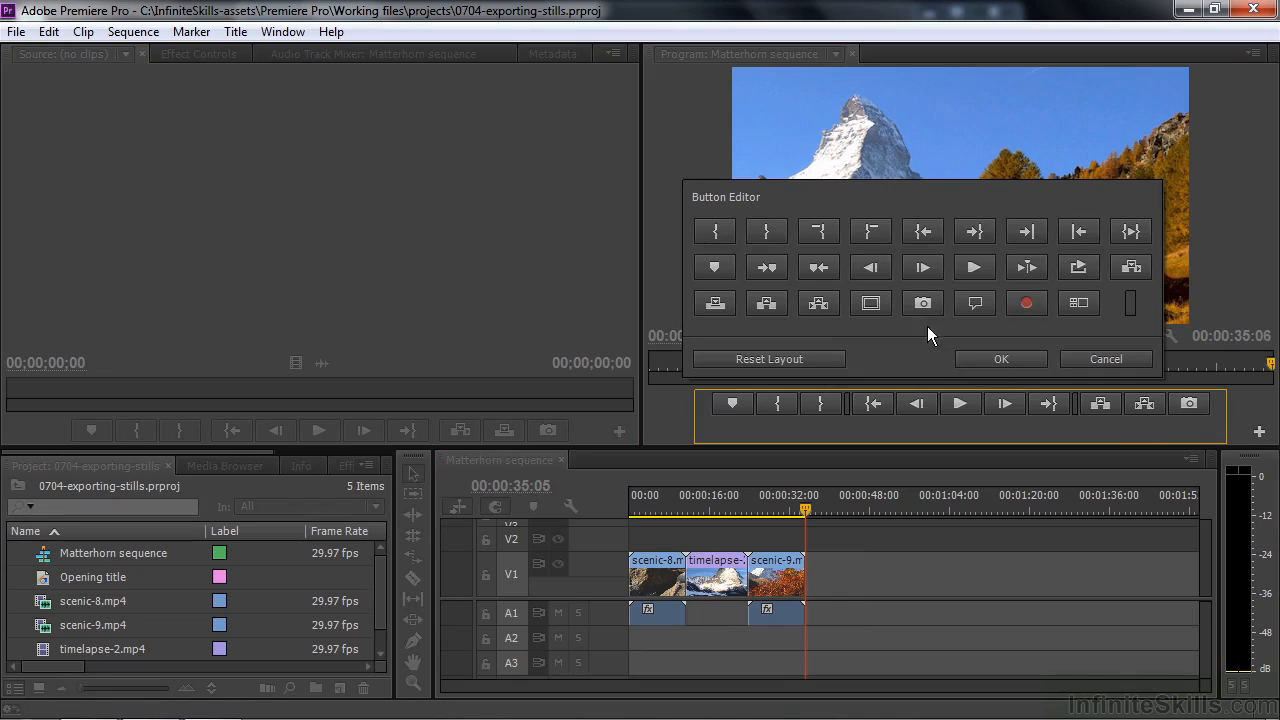
pyautogui.click(1115, 357)
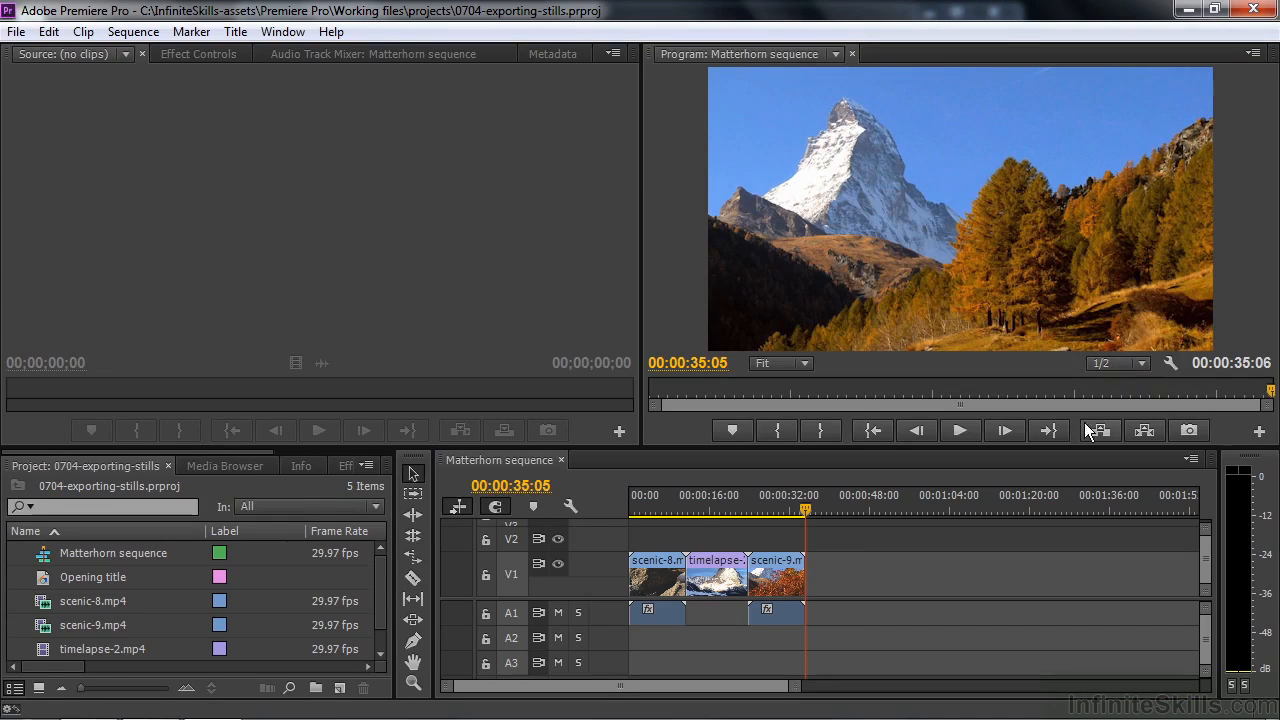
pyautogui.click(1196, 431)
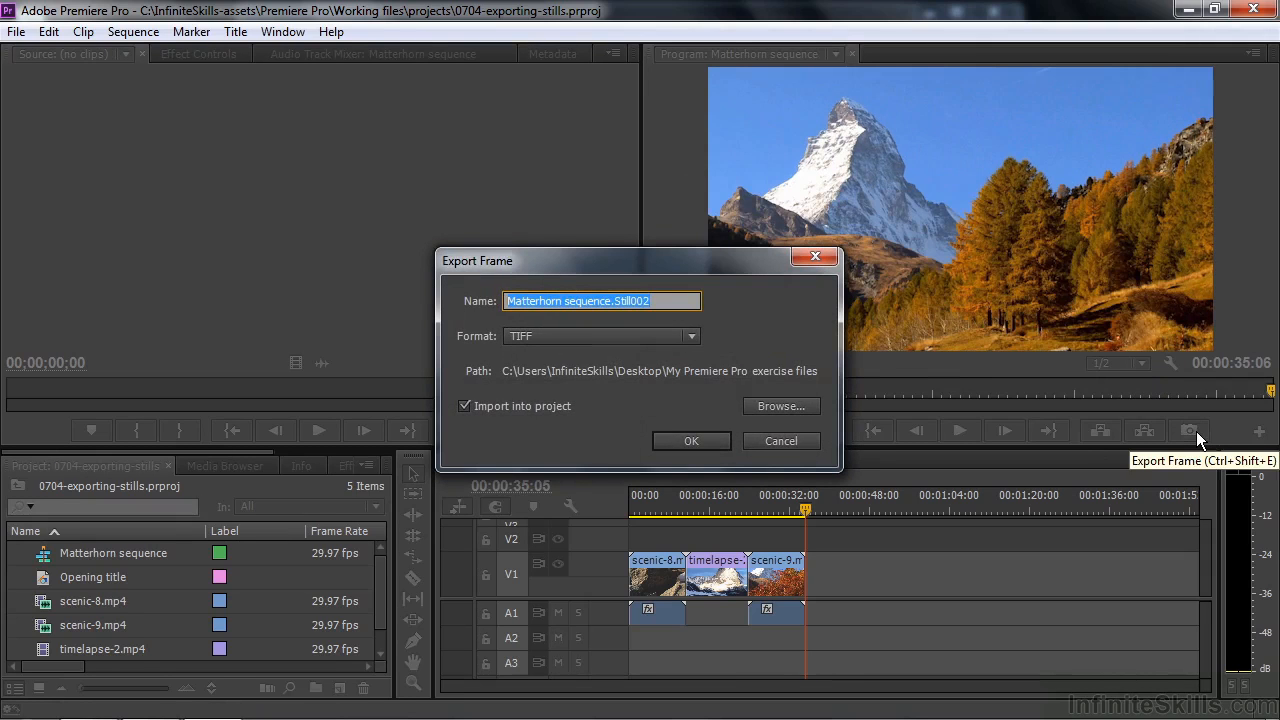
pyautogui.click(566, 305)
pyautogui.moveTo(566, 309); pyautogui.dragTo(703, 310)
pyautogui.press('BackSpace')
pyautogui.write('-1')
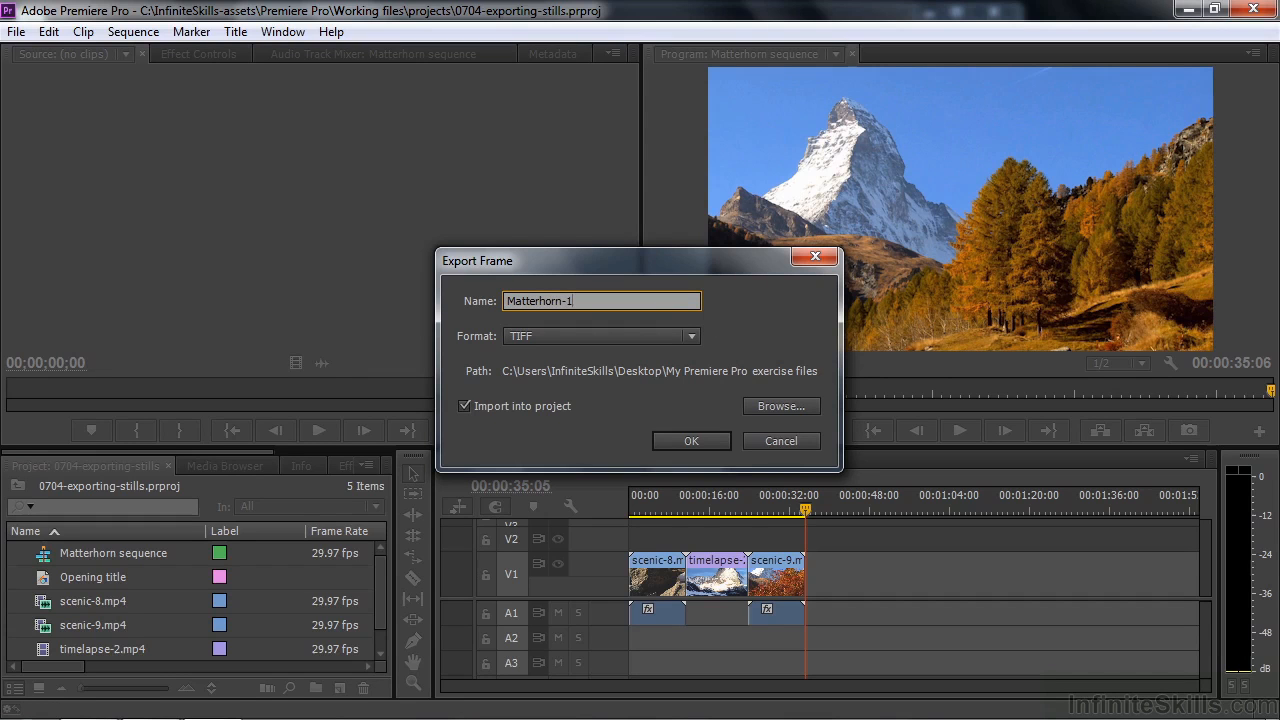
# Step: Export the still as TIFF to the My Premiere Pro exercise files folder and import it into the project
pyautogui.click(686, 338)
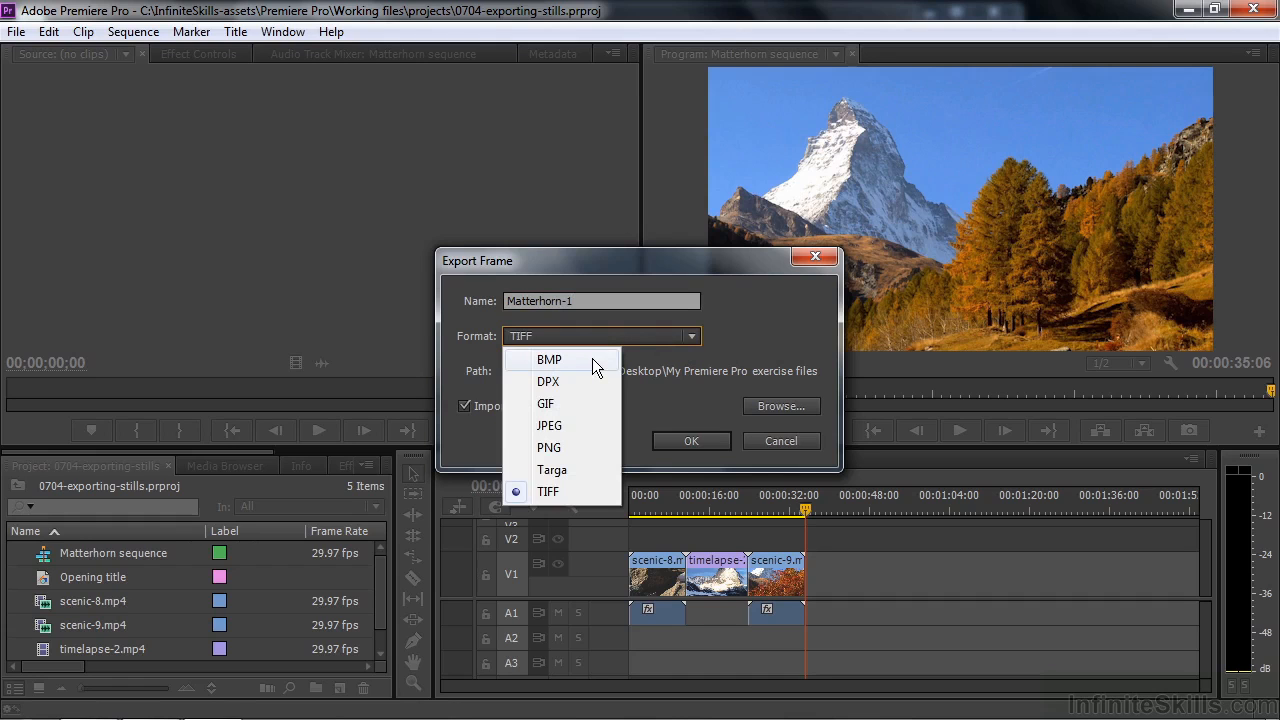
pyautogui.click(591, 493)
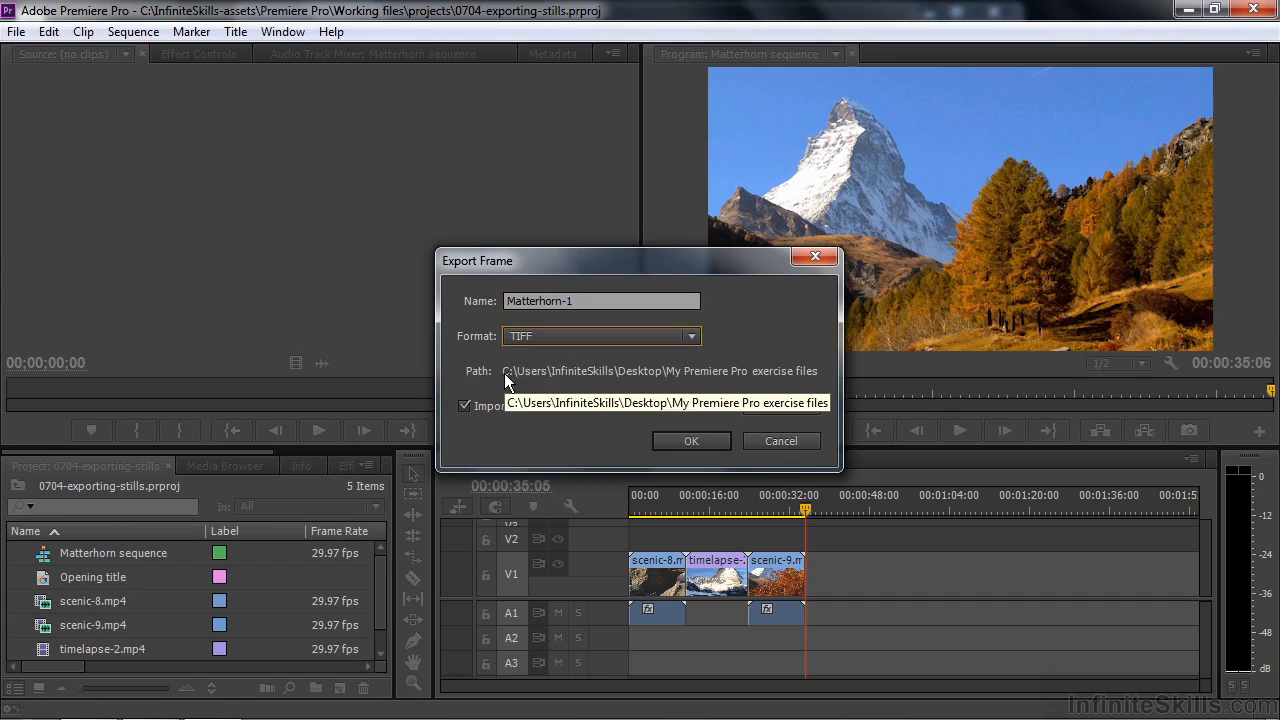
pyautogui.click(781, 407)
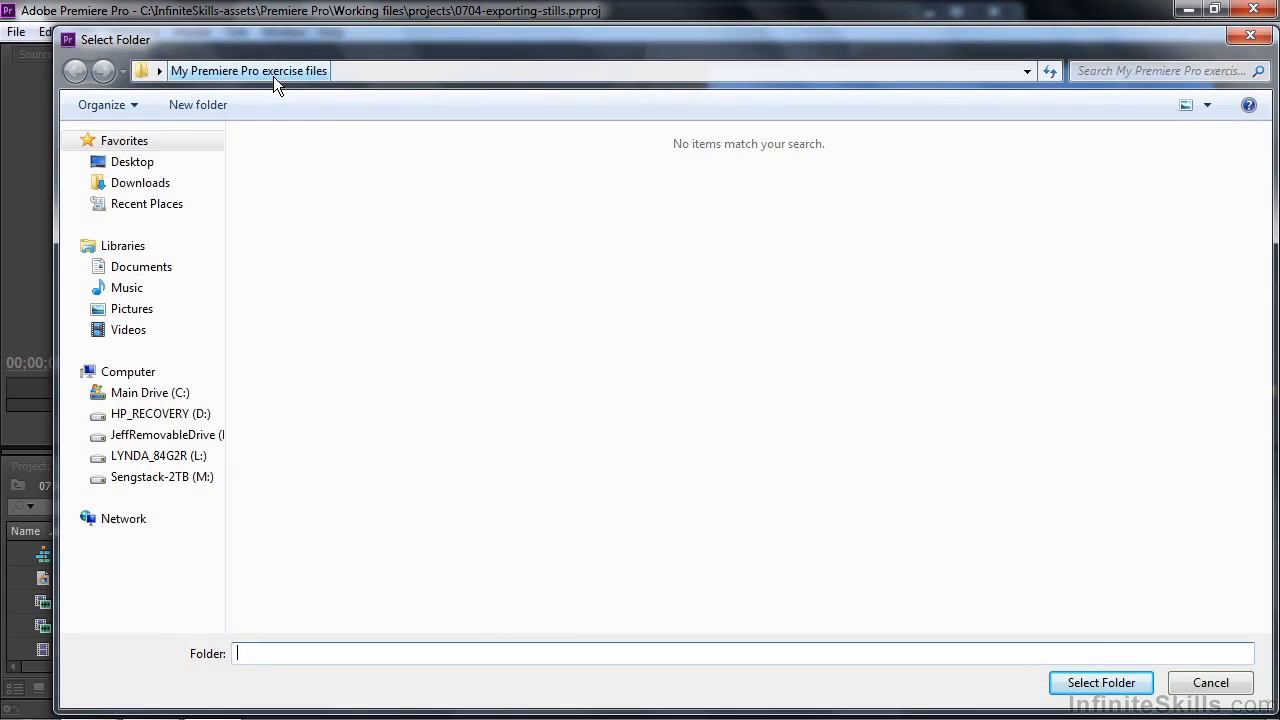
pyautogui.click(1105, 684)
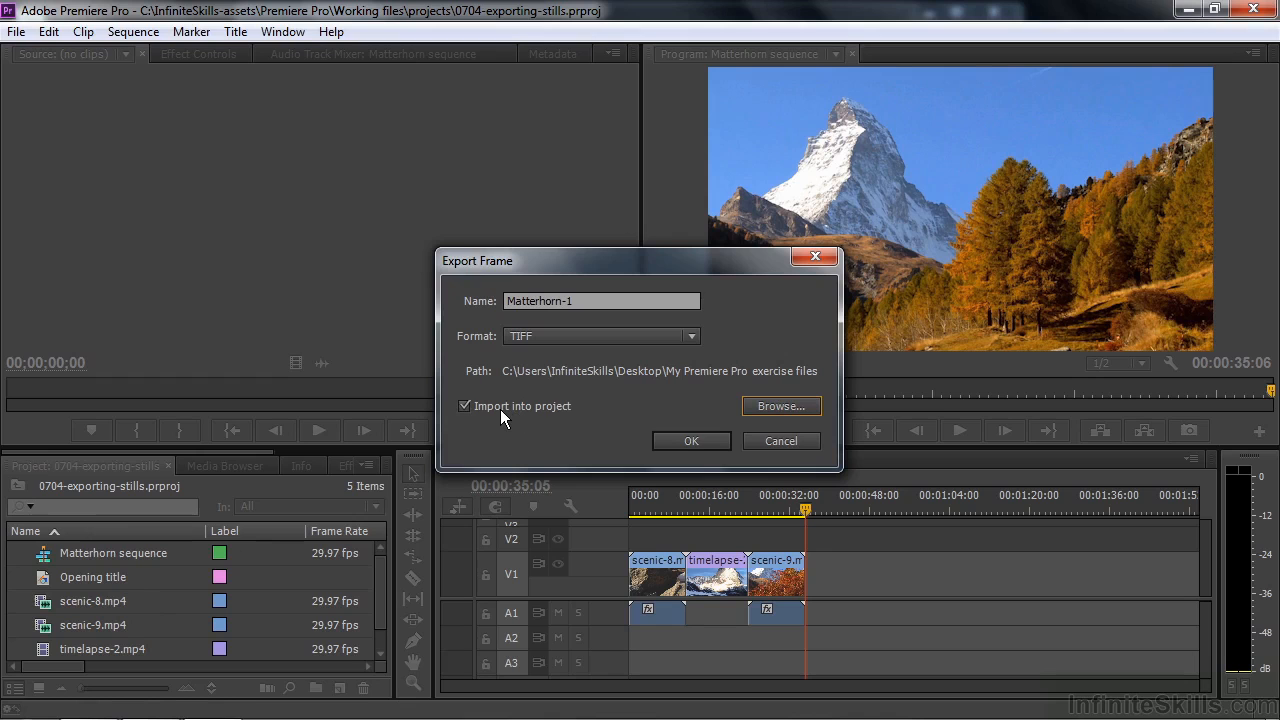
pyautogui.click(691, 440)
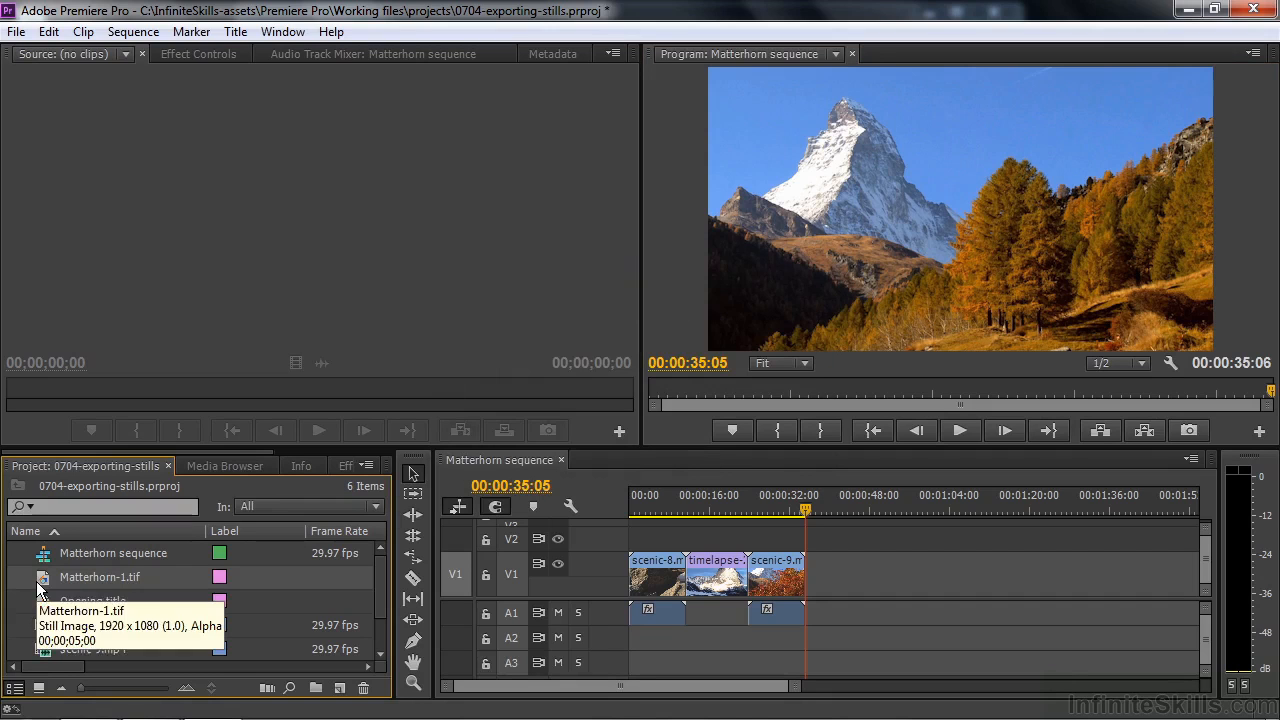
# Step: Place Matterhorn-1.tif on V1 directly after scenic-9.mp4 and play across the cut
pyautogui.moveTo(41, 578); pyautogui.dragTo(798, 579)
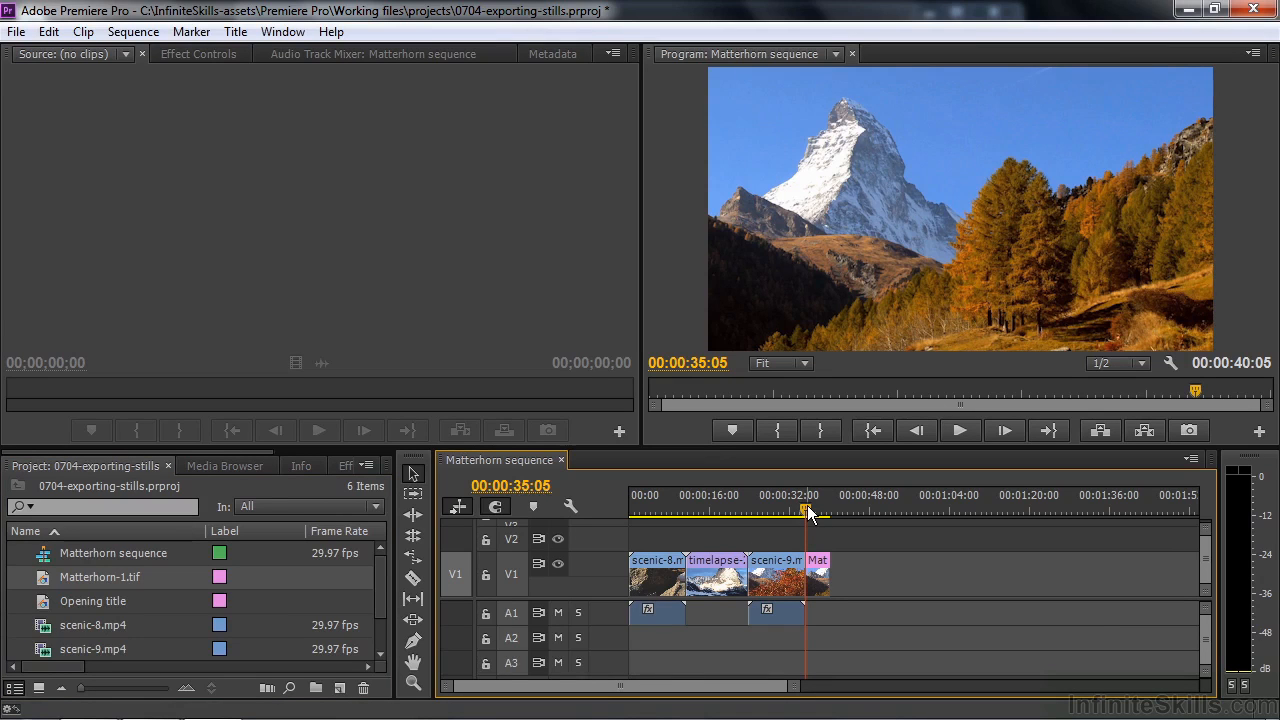
pyautogui.moveTo(810, 512); pyautogui.dragTo(796, 507)
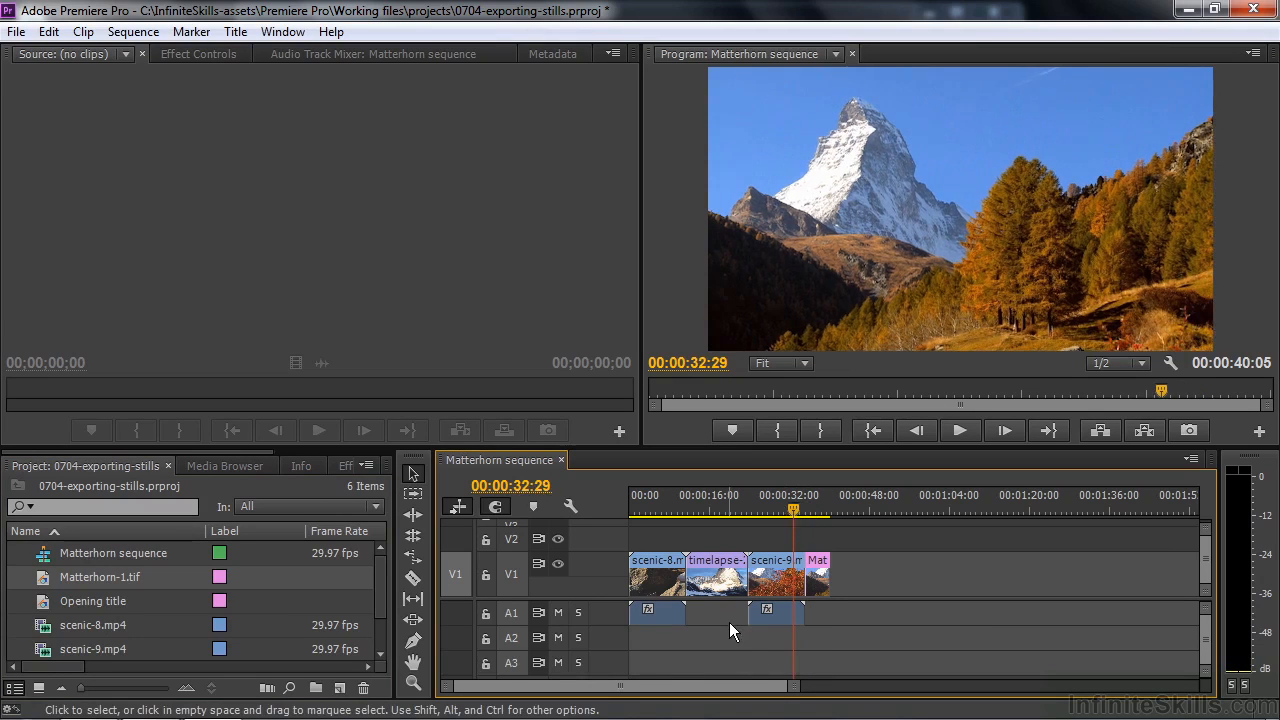
pyautogui.press('space')
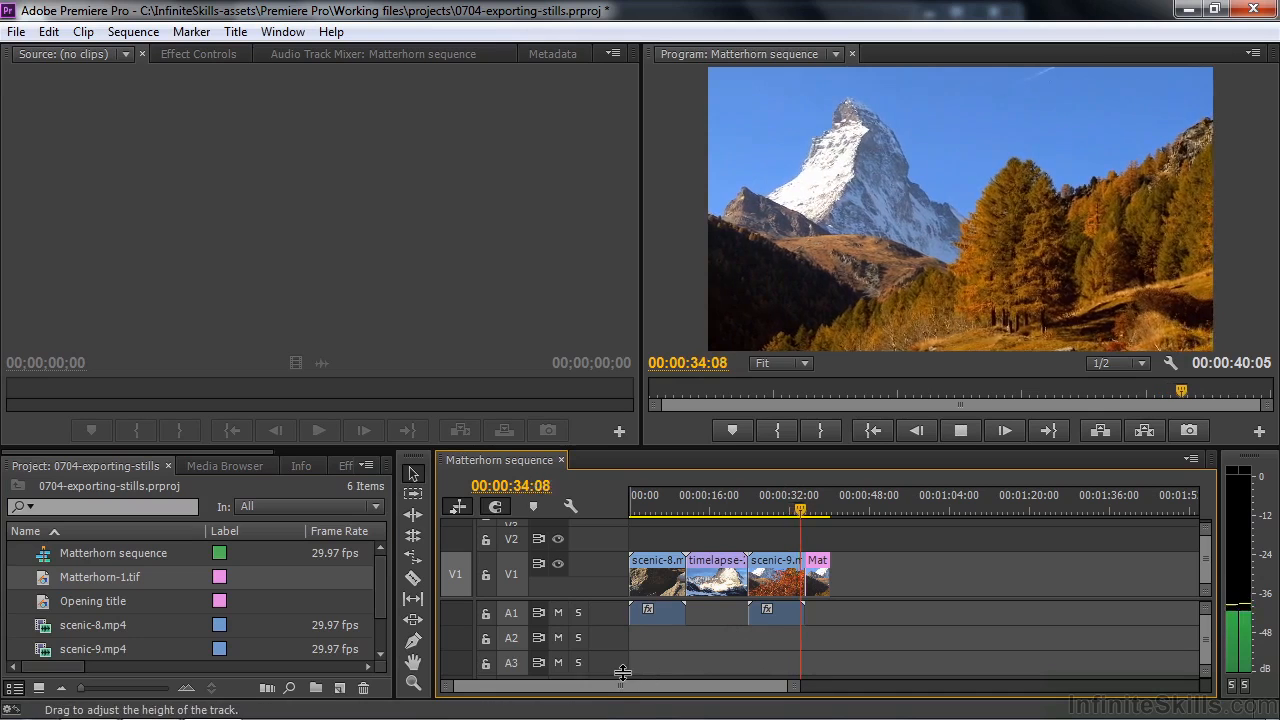
pyautogui.press('space')
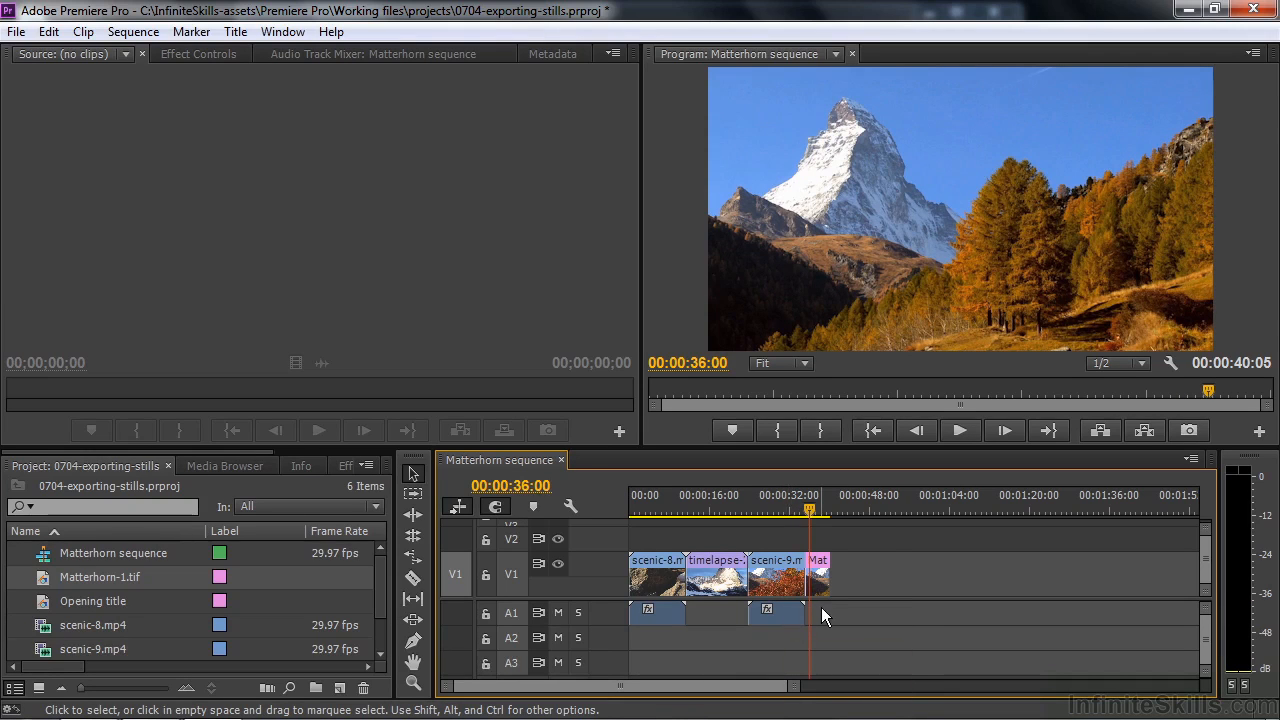
# Step: Apply a Cross Dissolve to the end of the Matterhorn-1.tif clip and play the fade-out
pyautogui.click(814, 509)
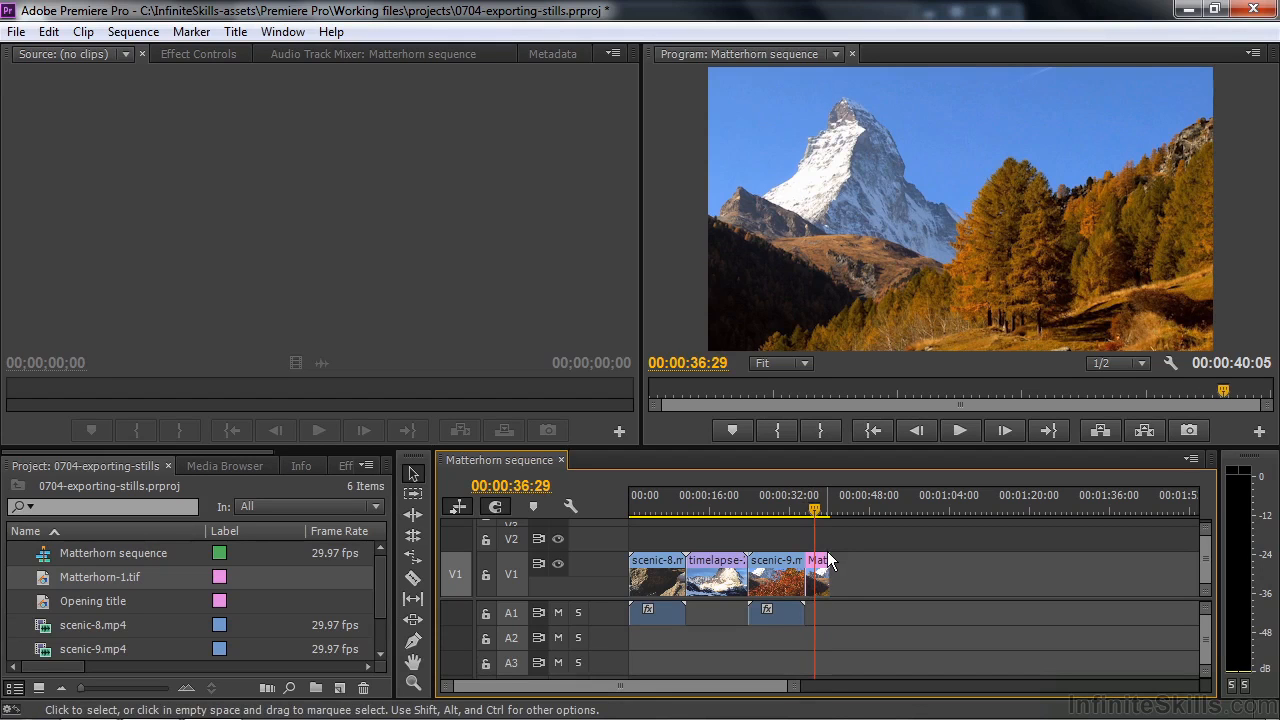
pyautogui.moveTo(224, 449); pyautogui.dragTo(334, 457)
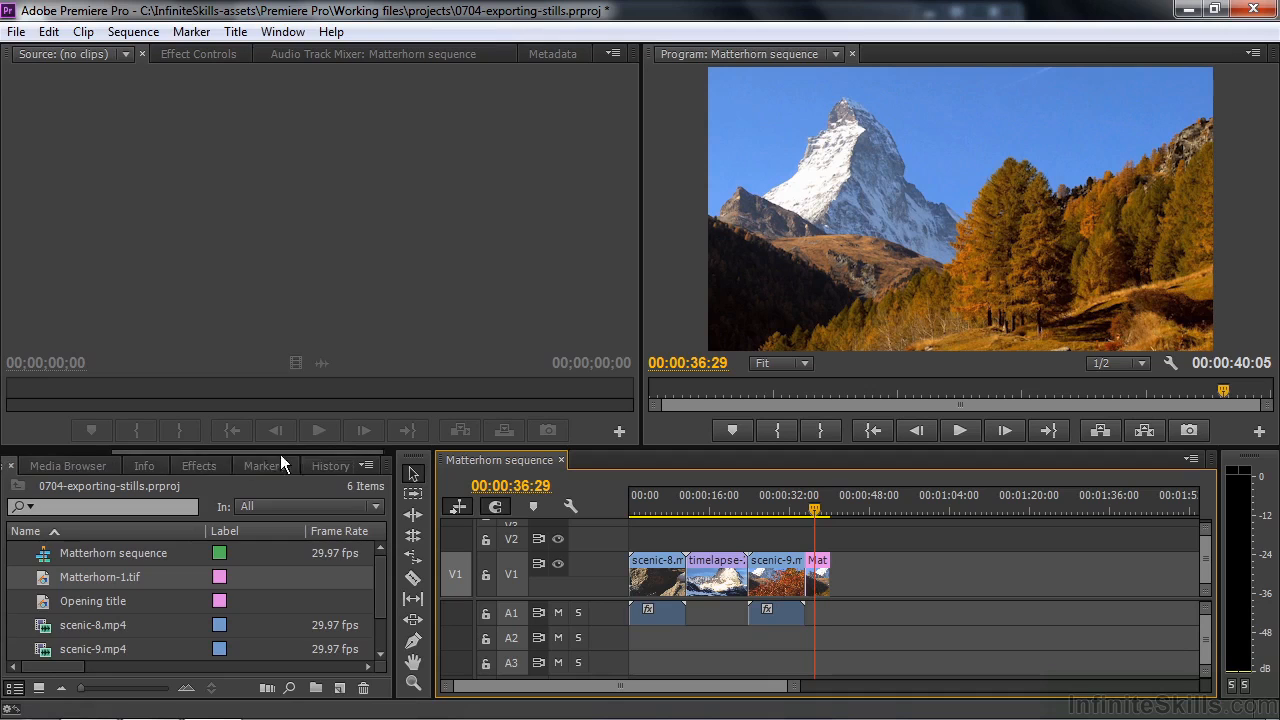
pyautogui.click(201, 465)
pyautogui.click(15, 595)
pyautogui.click(26, 635)
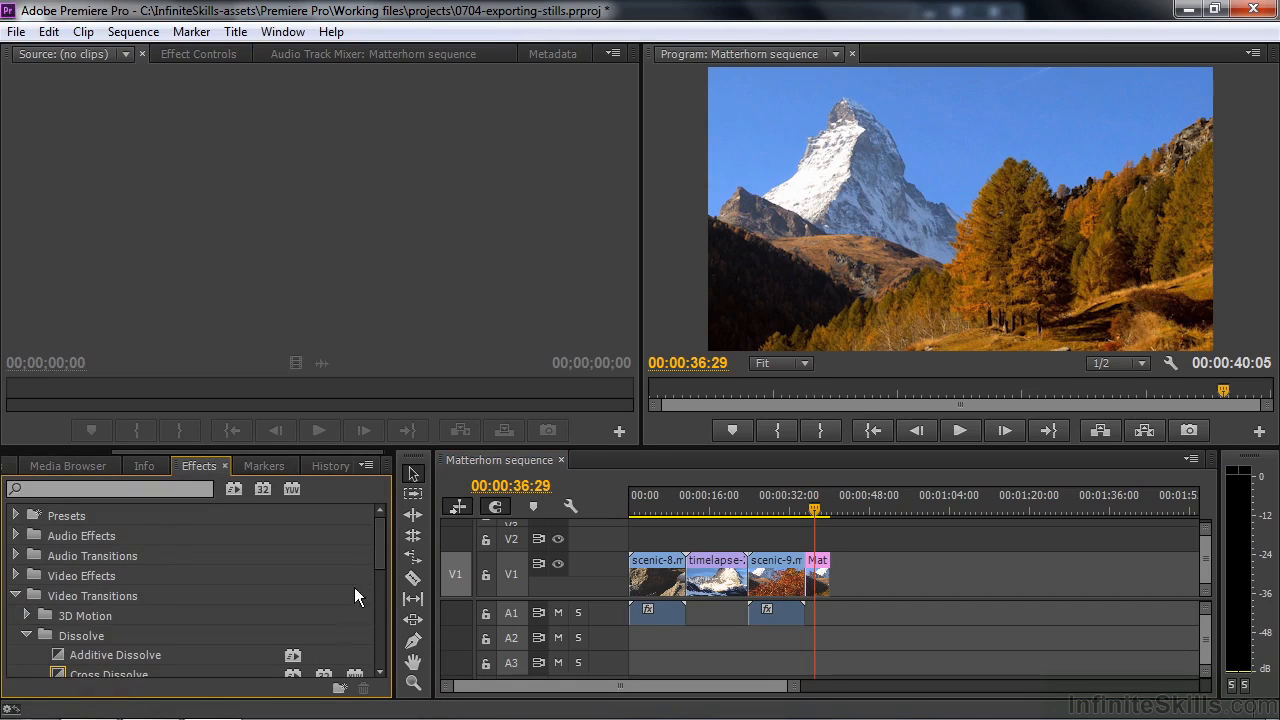
pyautogui.moveTo(378, 538); pyautogui.dragTo(353, 560)
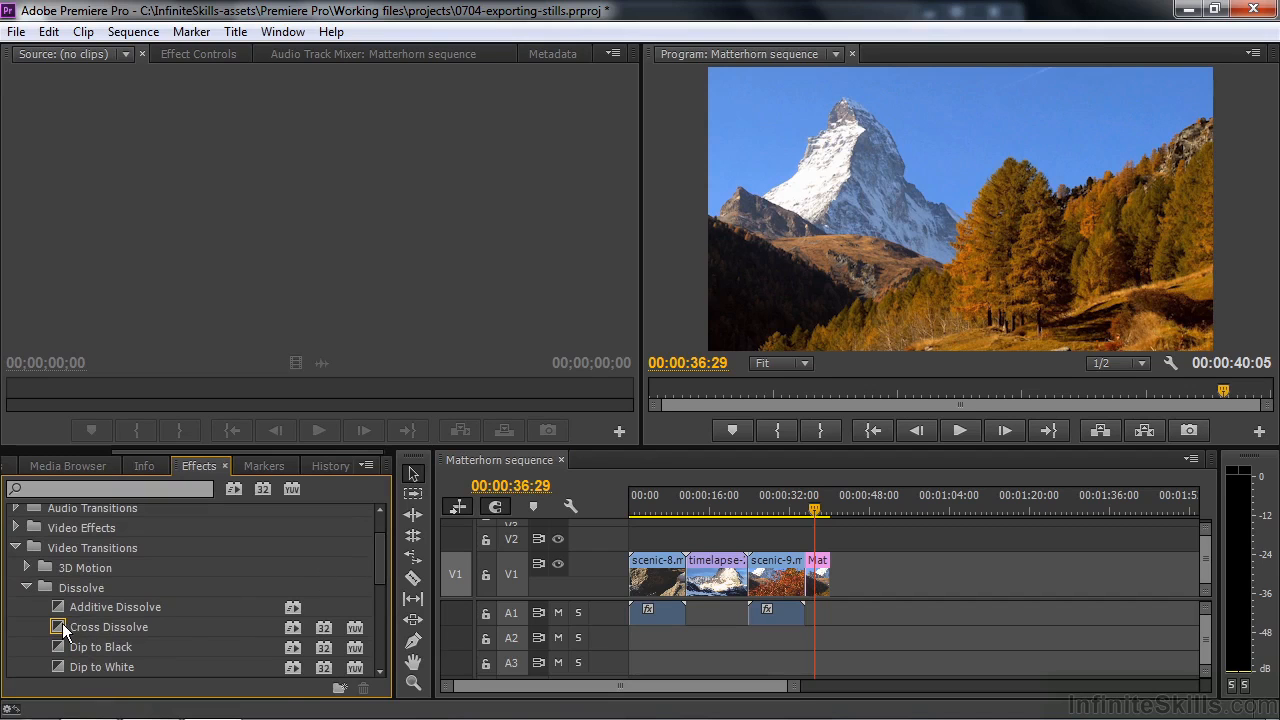
pyautogui.moveTo(62, 623); pyautogui.dragTo(816, 590)
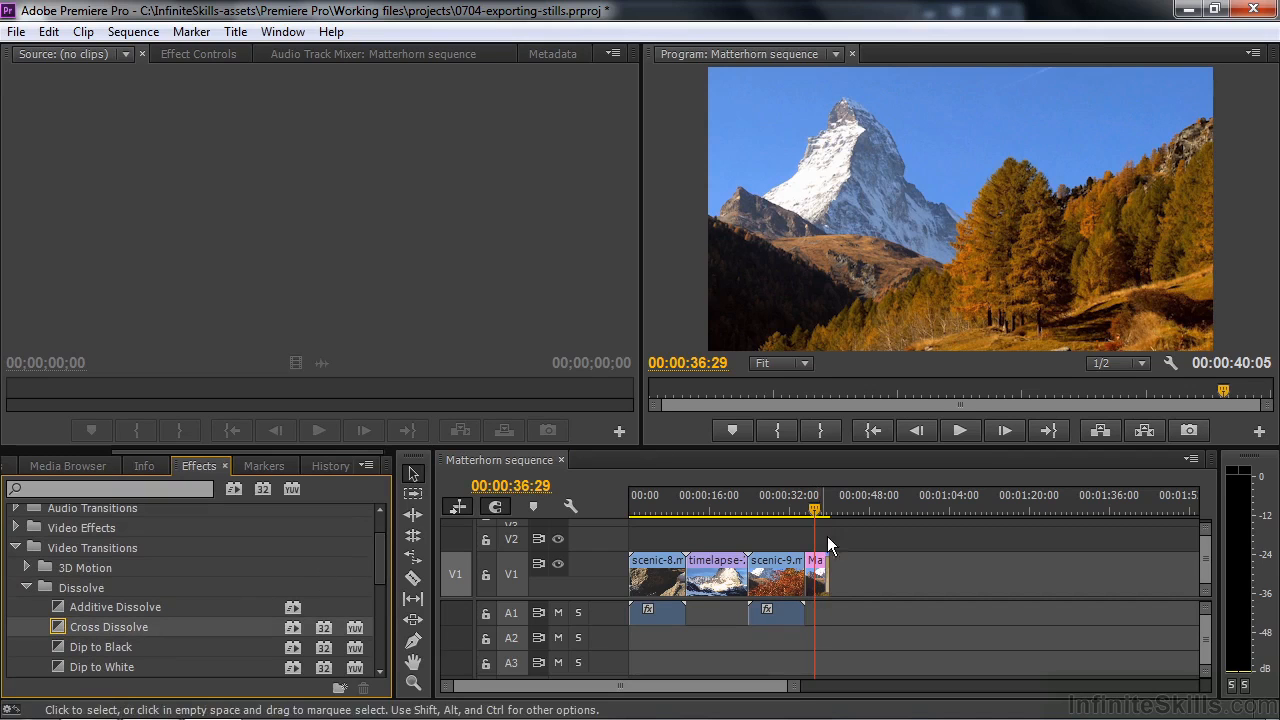
pyautogui.press('space')
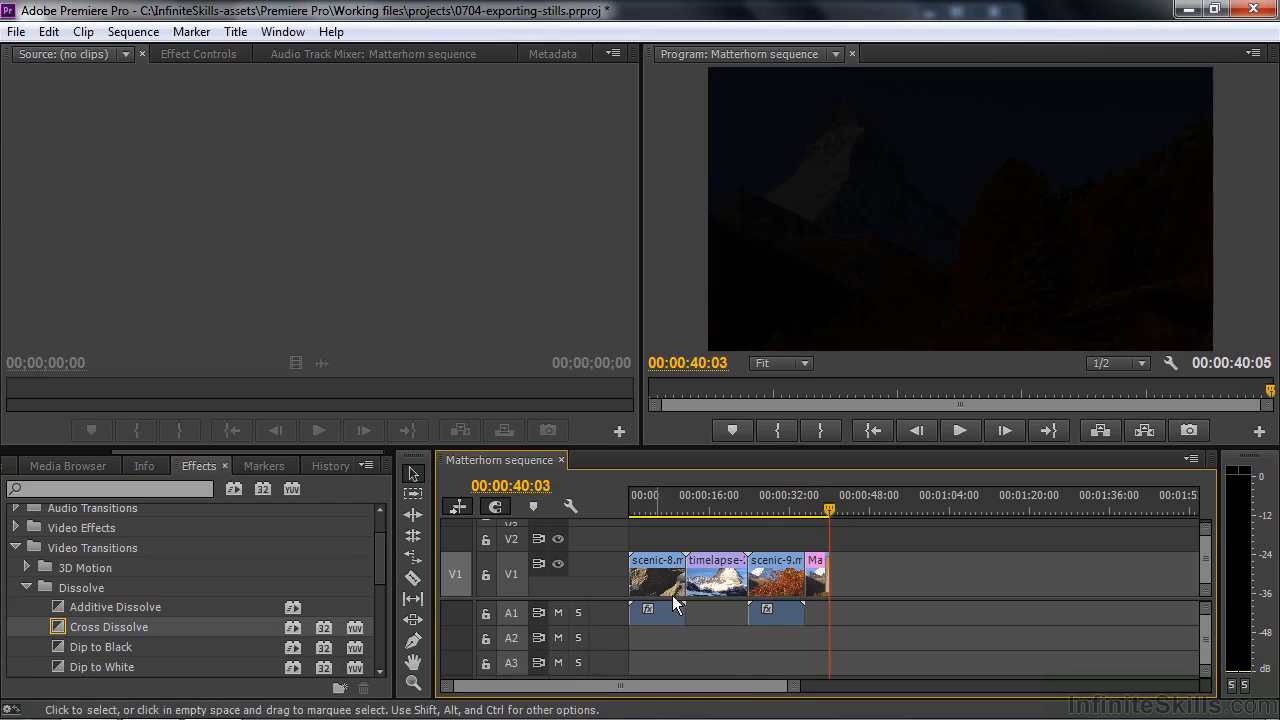
# Step: Open the Opening title for editing with the timelapse clip's frame at 00:00:17:17 as its background video
pyautogui.moveTo(829, 508); pyautogui.dragTo(717, 520)
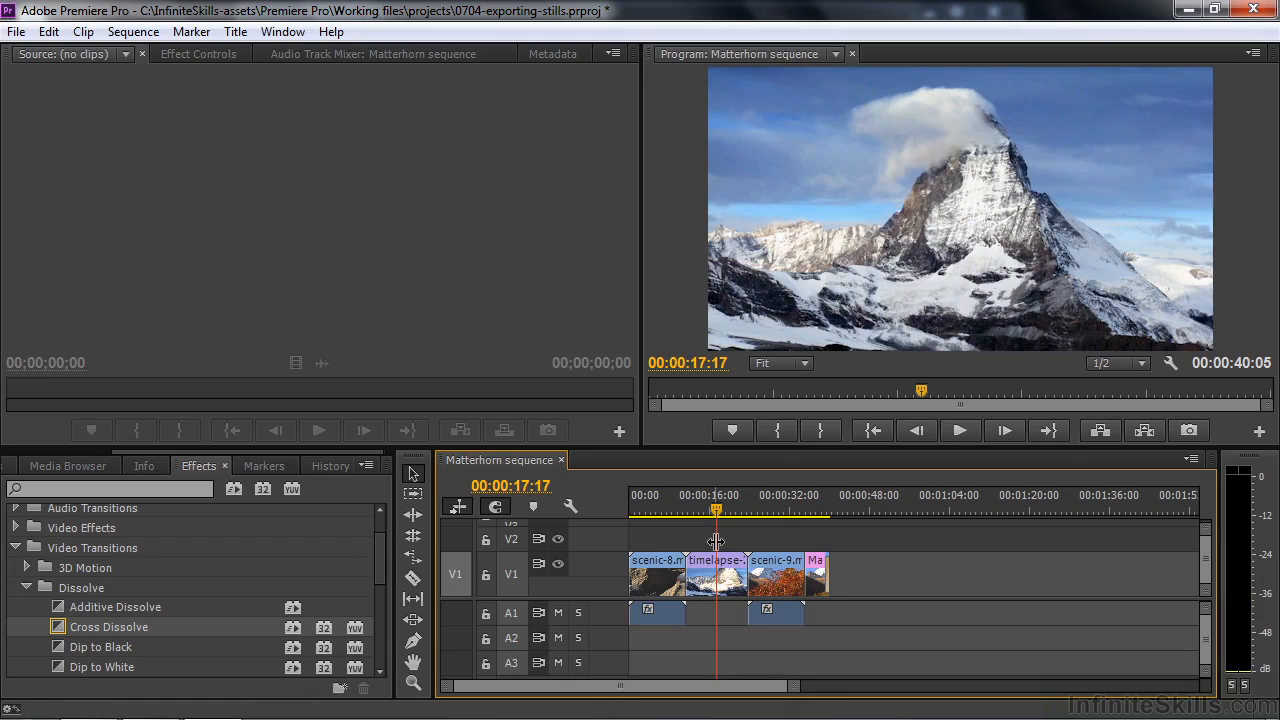
pyautogui.moveTo(176, 453); pyautogui.dragTo(66, 456)
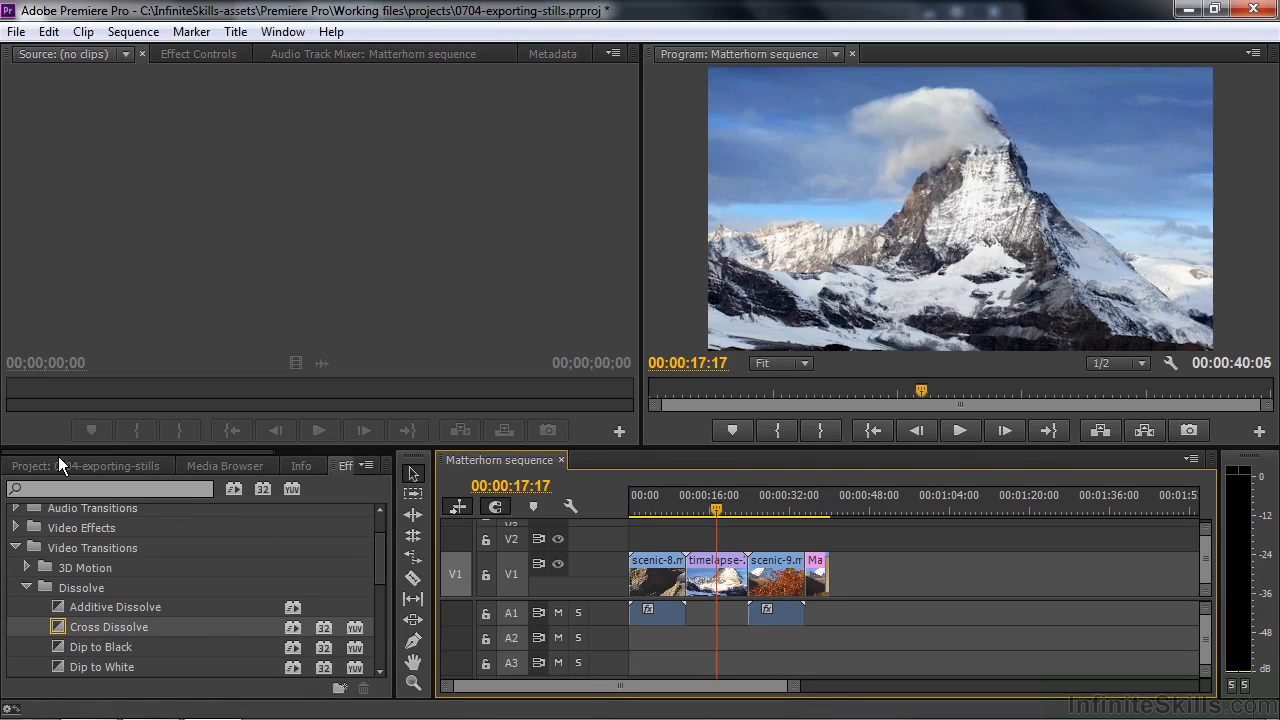
pyautogui.click(60, 464)
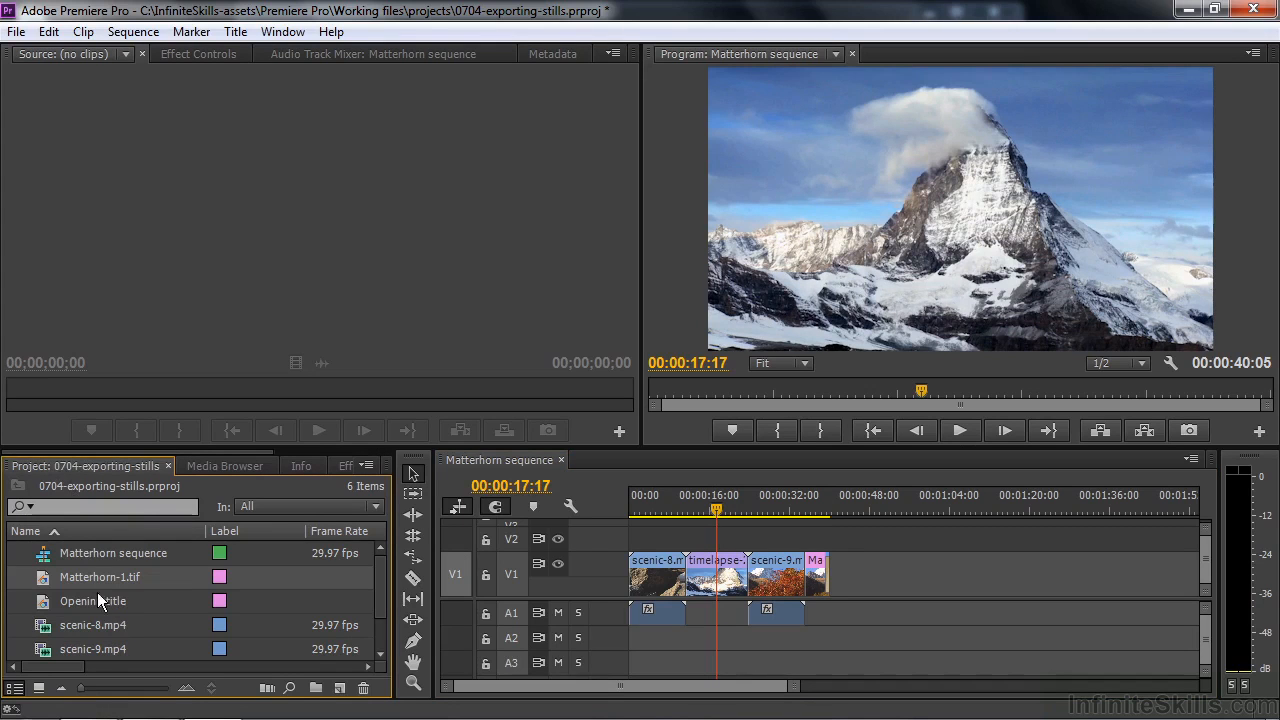
pyautogui.doubleClick(37, 600)
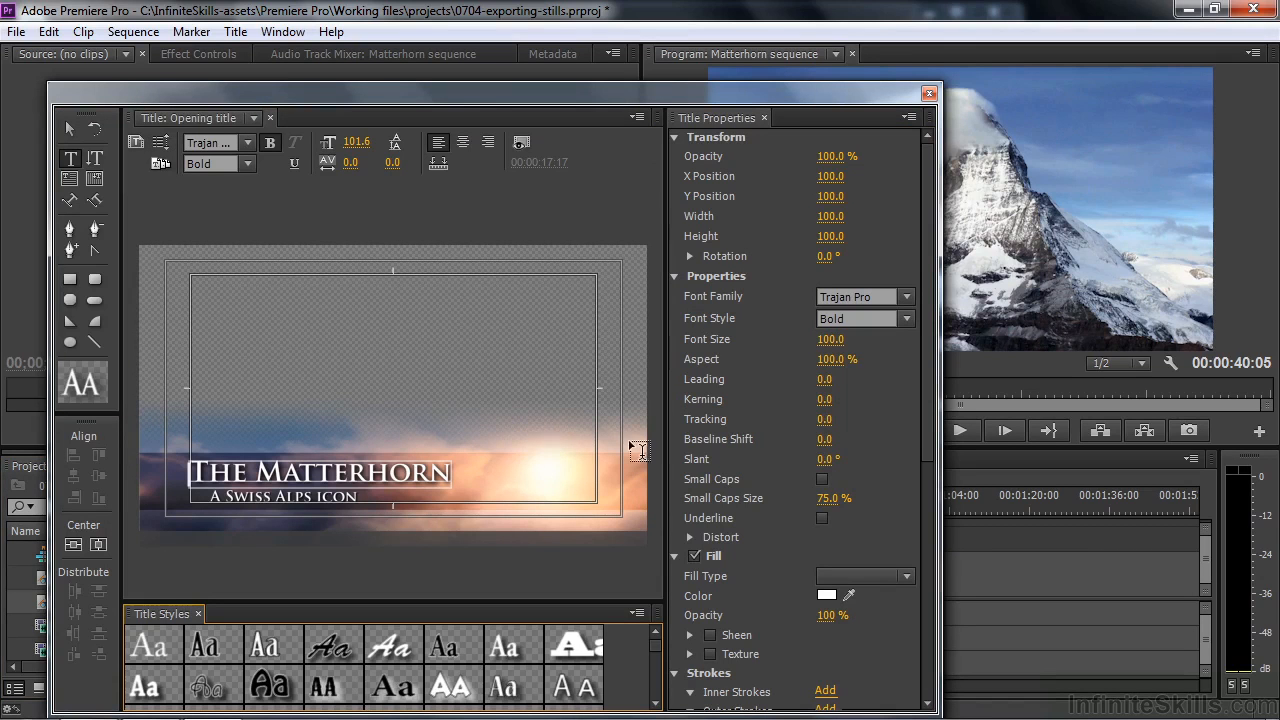
pyautogui.click(523, 142)
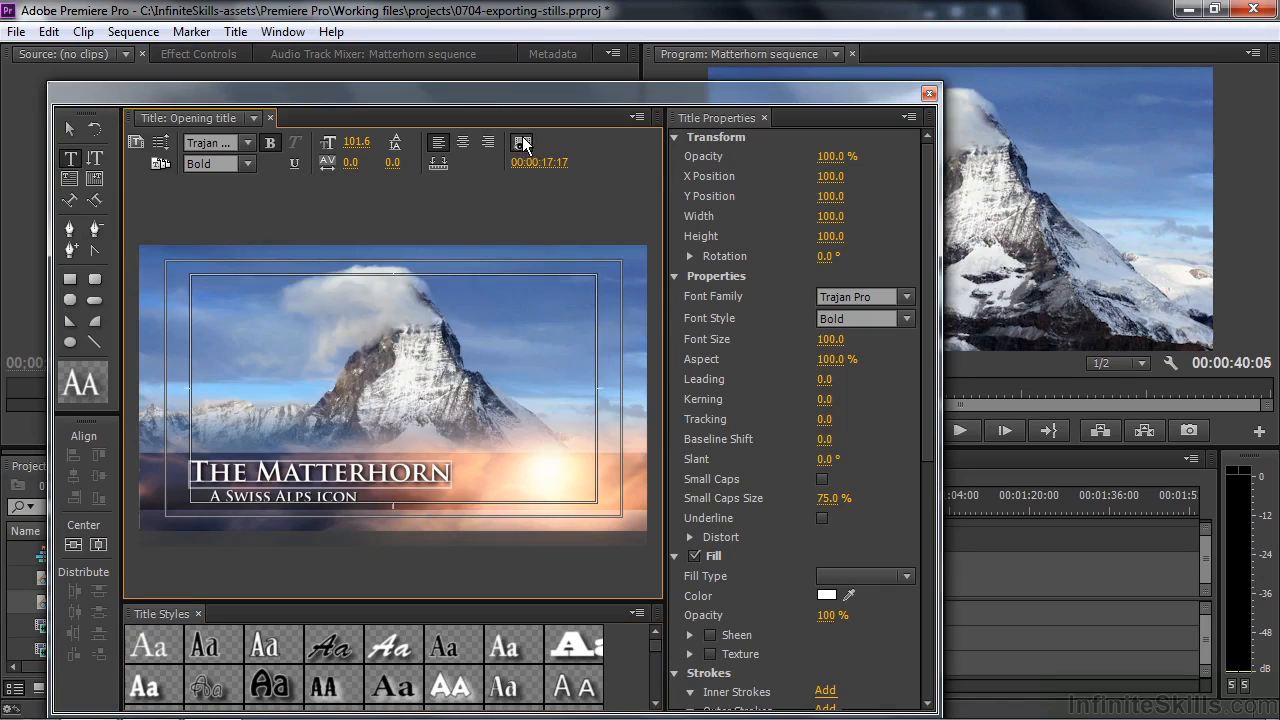
# Step: Change the title's background video frame to 00:00:28:11 in scenic-9.mp4, keeping the title window fully in view
pyautogui.moveTo(603, 93); pyautogui.dragTo(359, 48)
pyautogui.moveTo(717, 512); pyautogui.dragTo(771, 514)
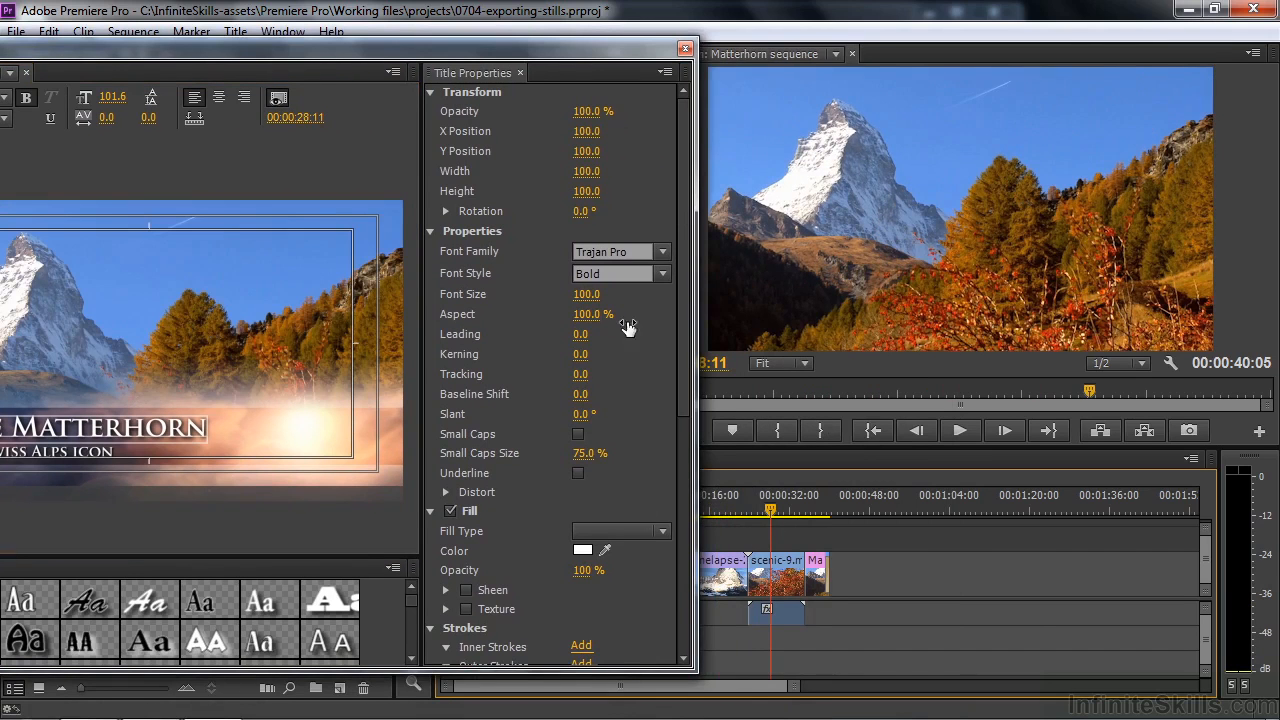
pyautogui.moveTo(519, 43); pyautogui.dragTo(853, 58)
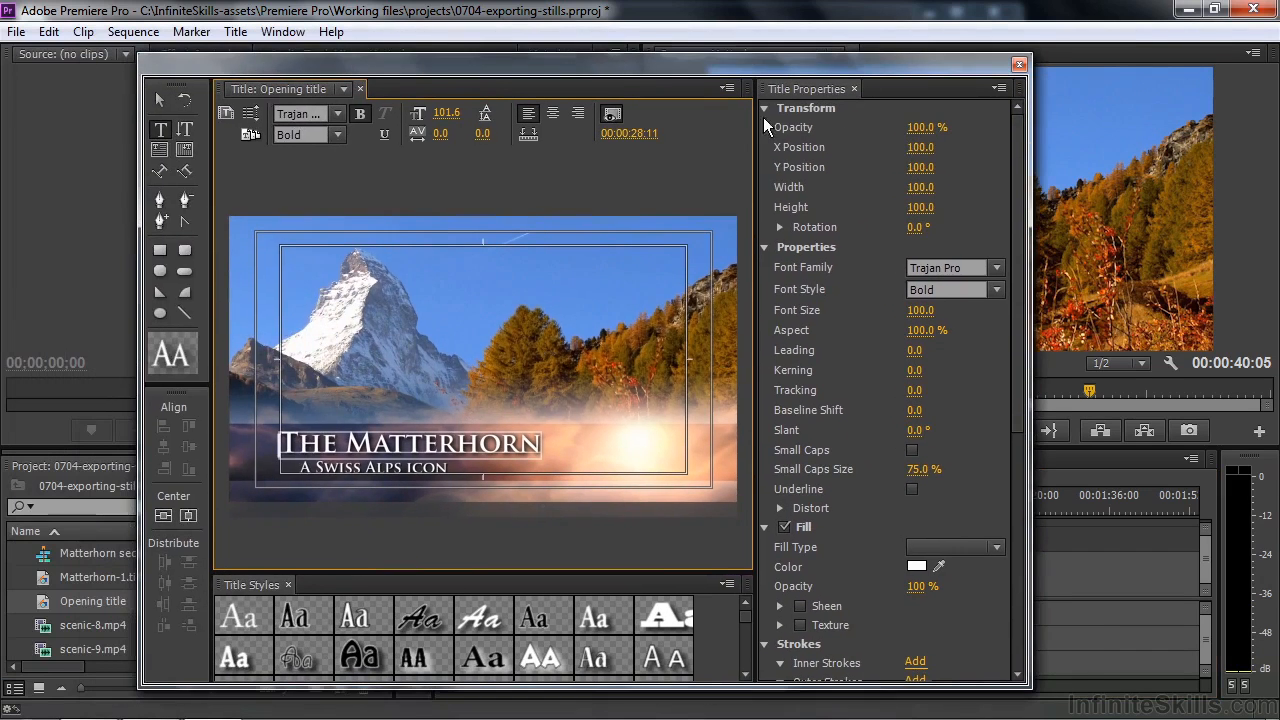
# Step: Hide the background video in the Opening title and close the title window
pyautogui.click(612, 113)
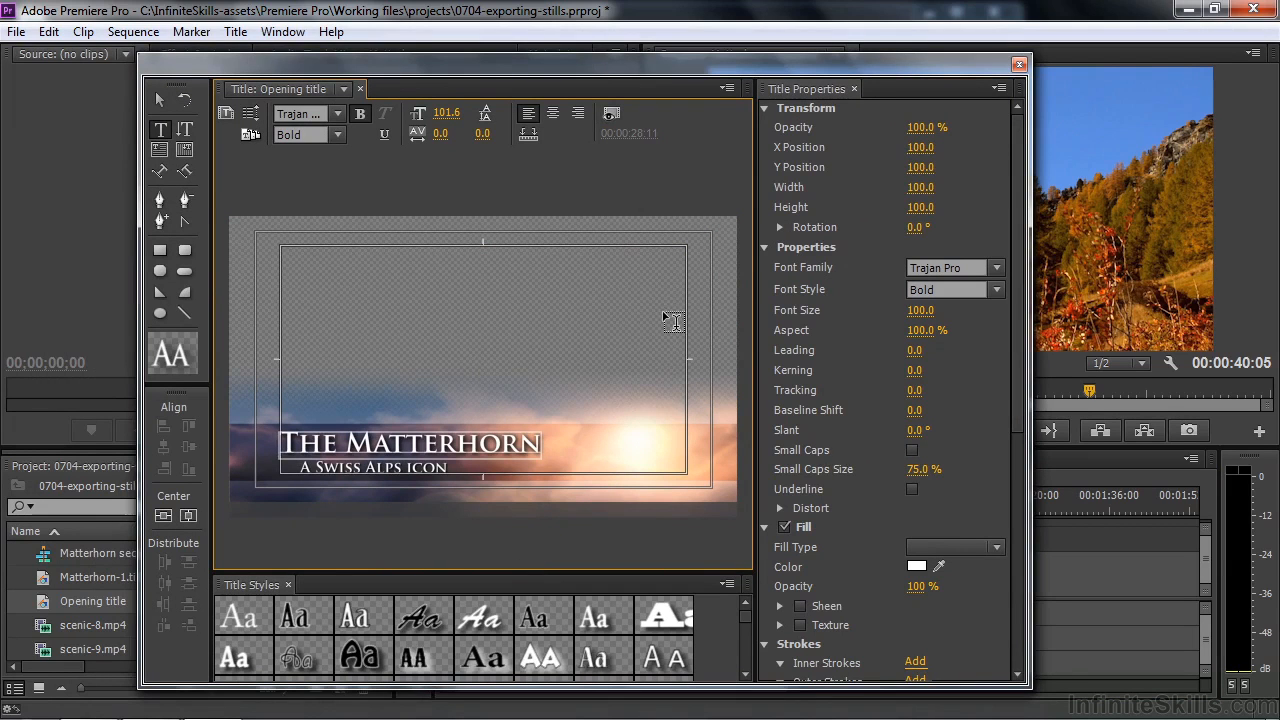
pyautogui.click(1018, 64)
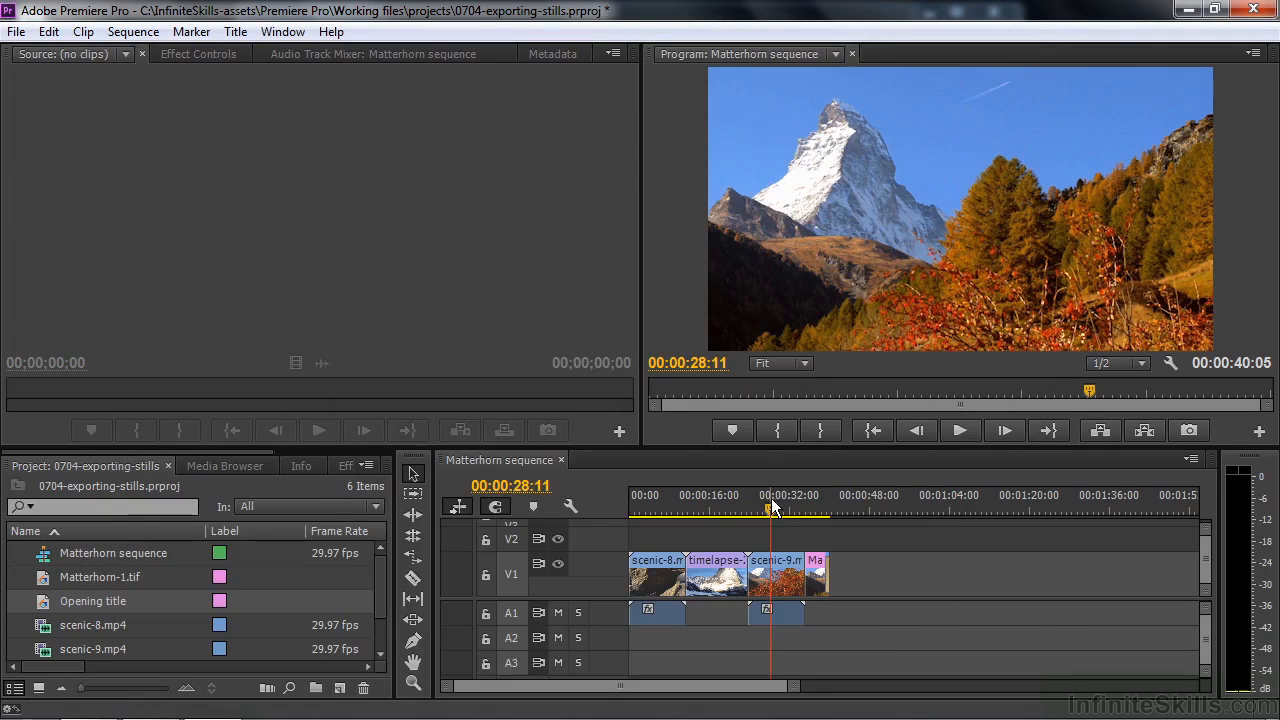
# Step: Export scenic-8.mp4's source frame matching sequence time 00:00:02:06 as a TIFF named Matterhorn-2, imported into the project
pyautogui.moveTo(771, 513); pyautogui.dragTo(641, 528)
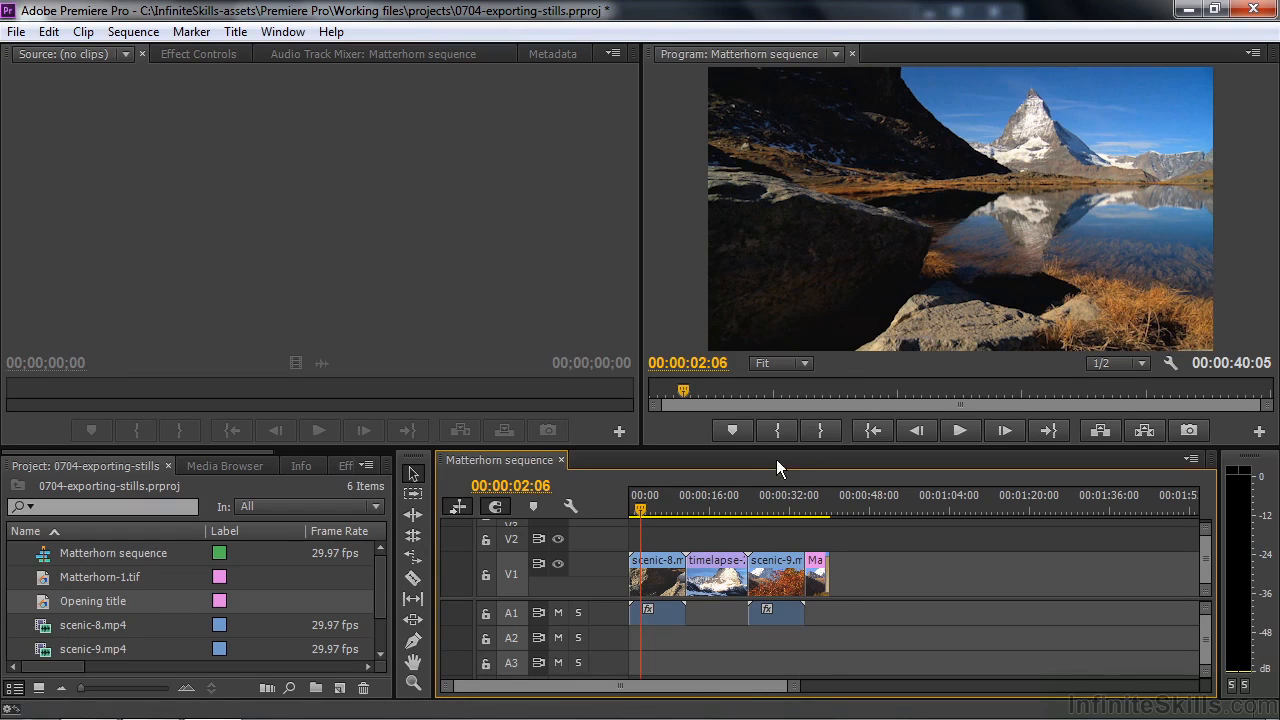
pyautogui.doubleClick(645, 565)
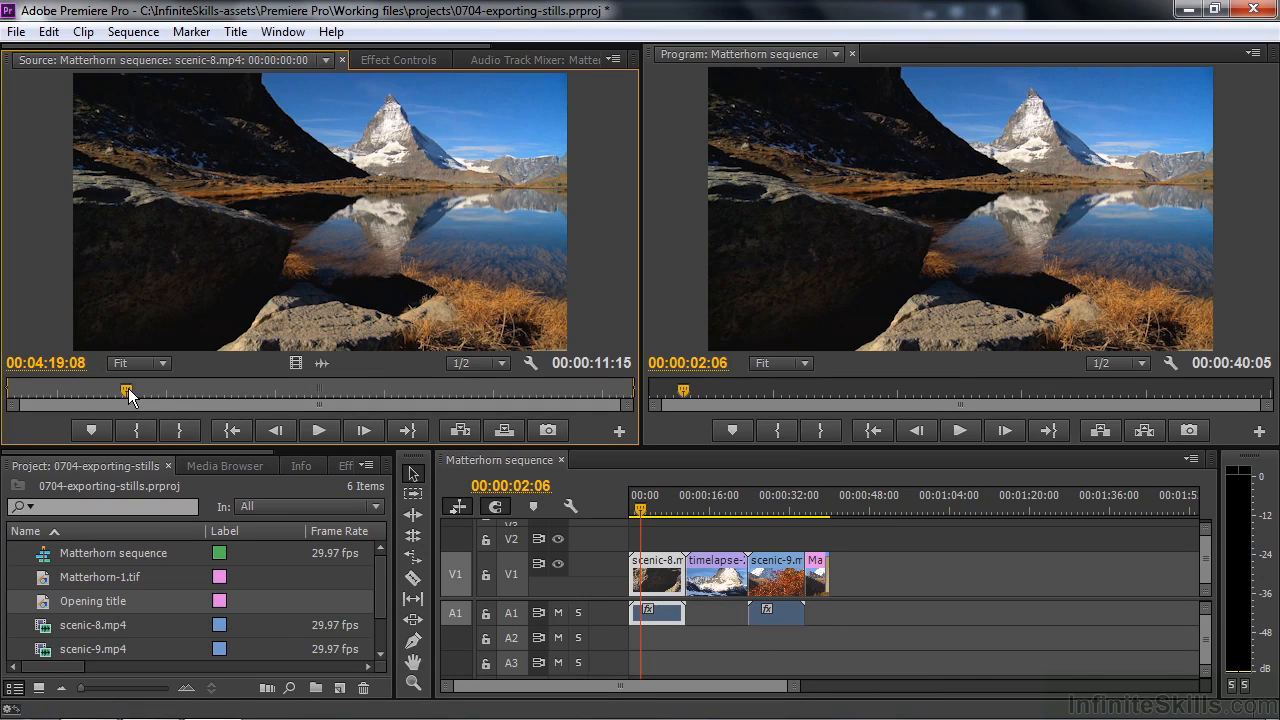
pyautogui.click(547, 430)
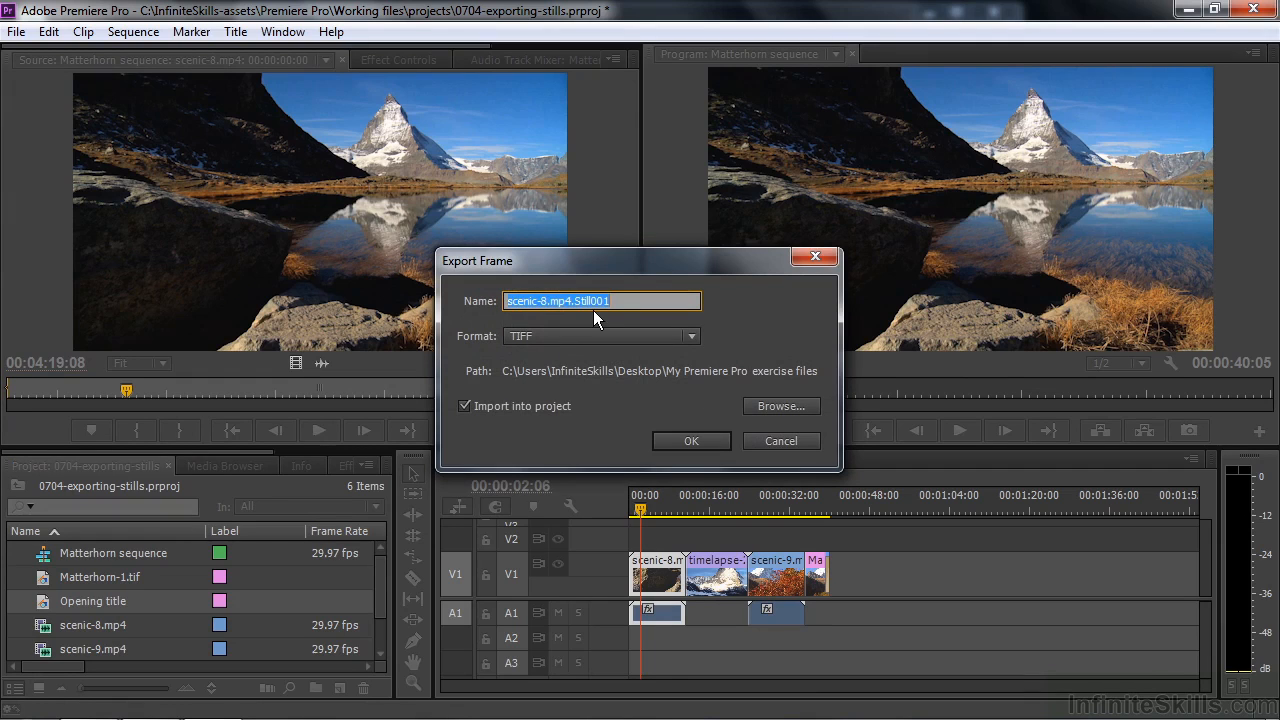
pyautogui.write('Matterhorn-2')
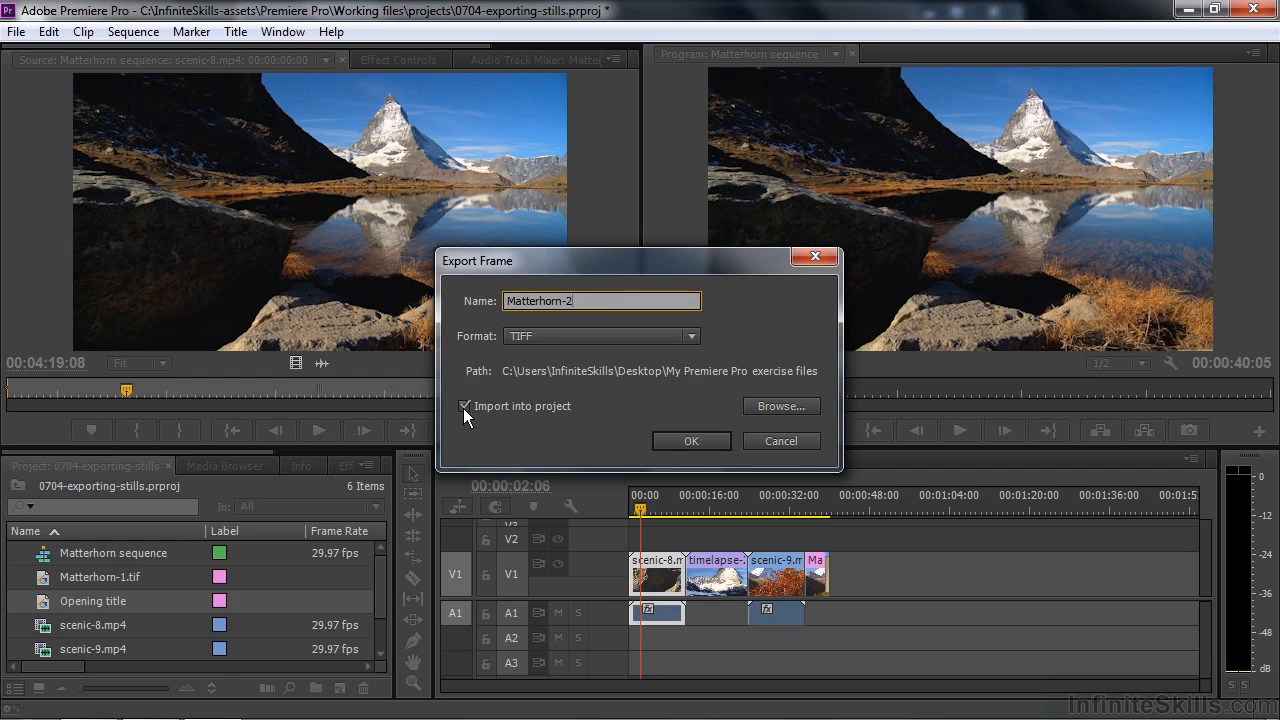
pyautogui.click(690, 441)
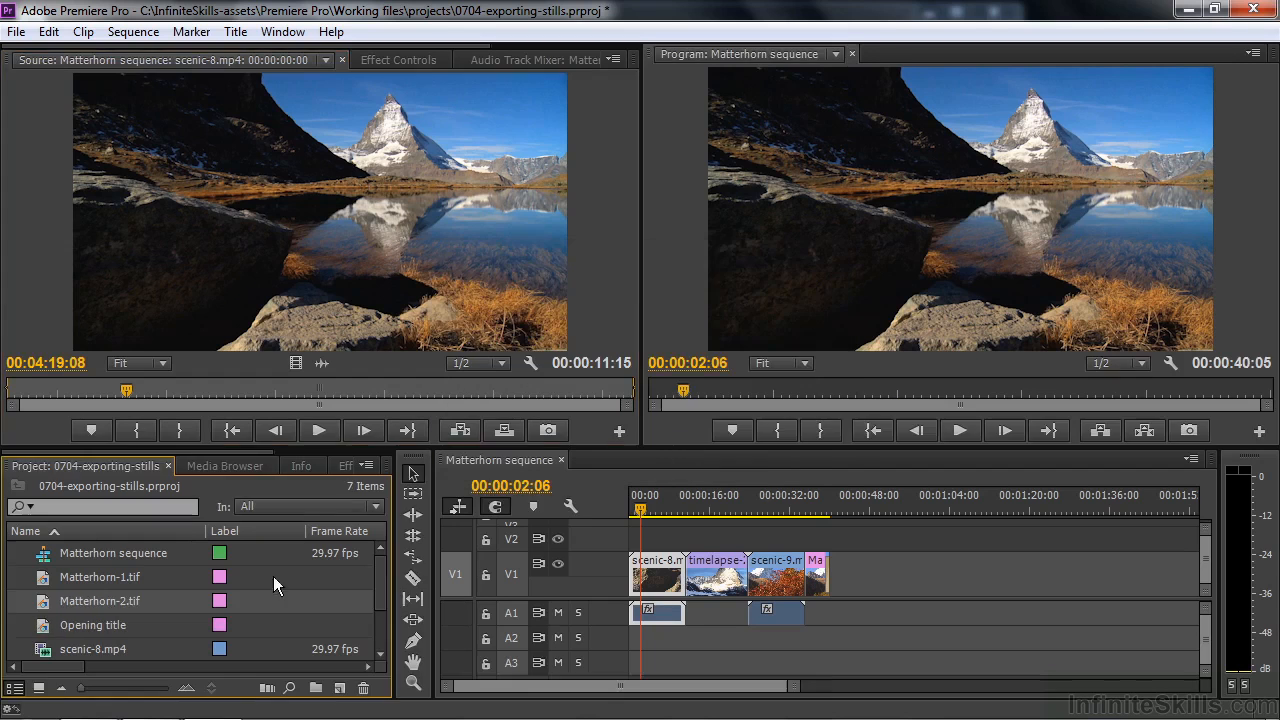
pyautogui.moveTo(47, 606)
# Step: Open the media export settings for the sequence at 00:00:17:17 in the timelapse clip and choose TIFF as the format
pyautogui.moveTo(641, 512); pyautogui.dragTo(717, 510)
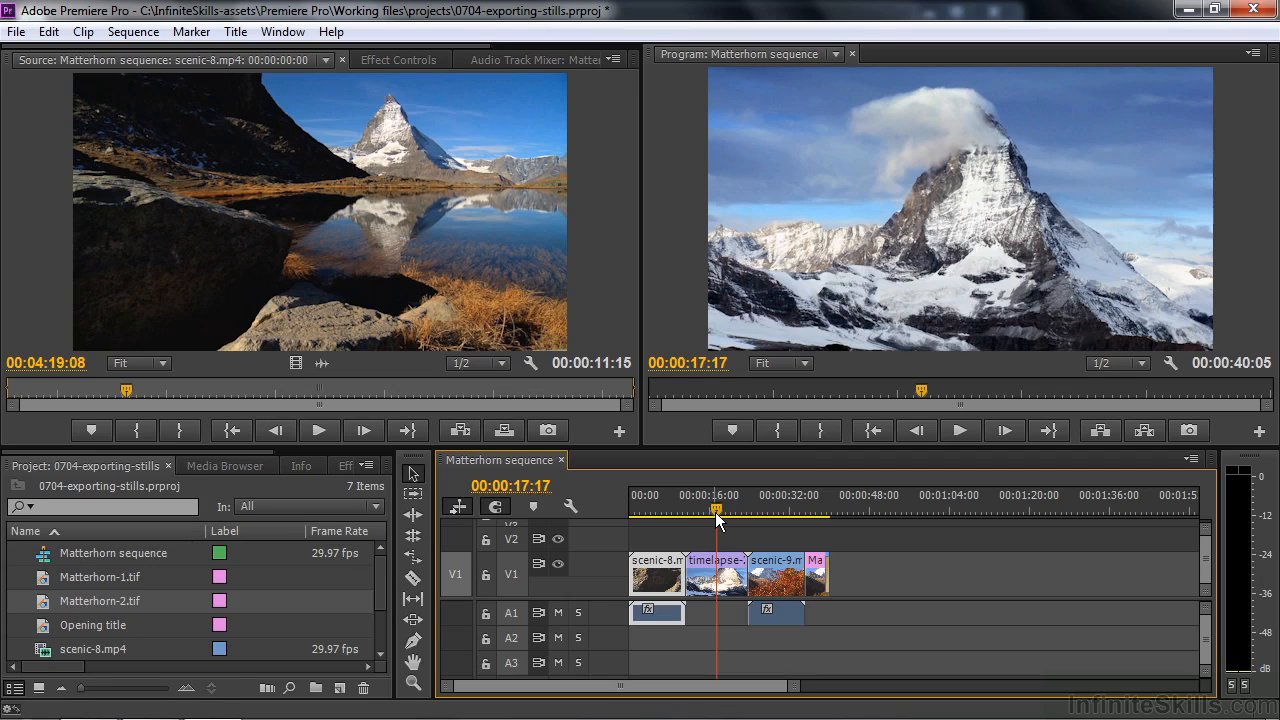
pyautogui.click(15, 32)
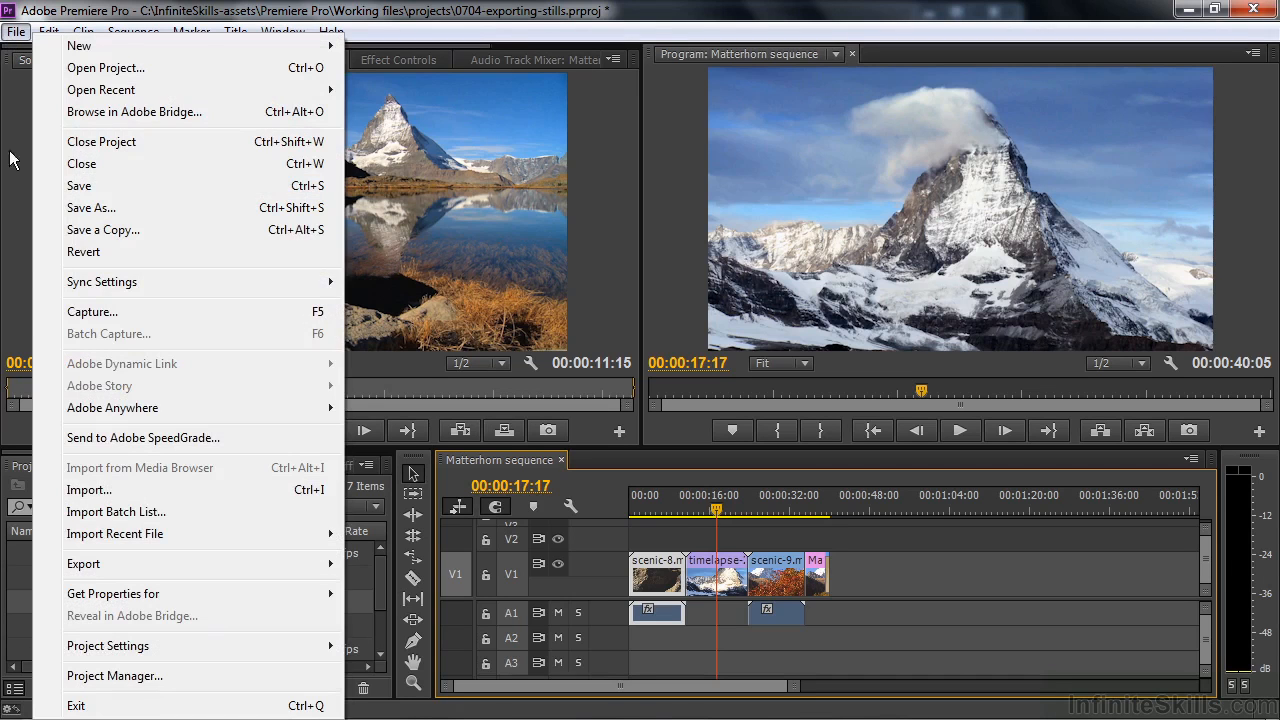
pyautogui.moveTo(105, 563)
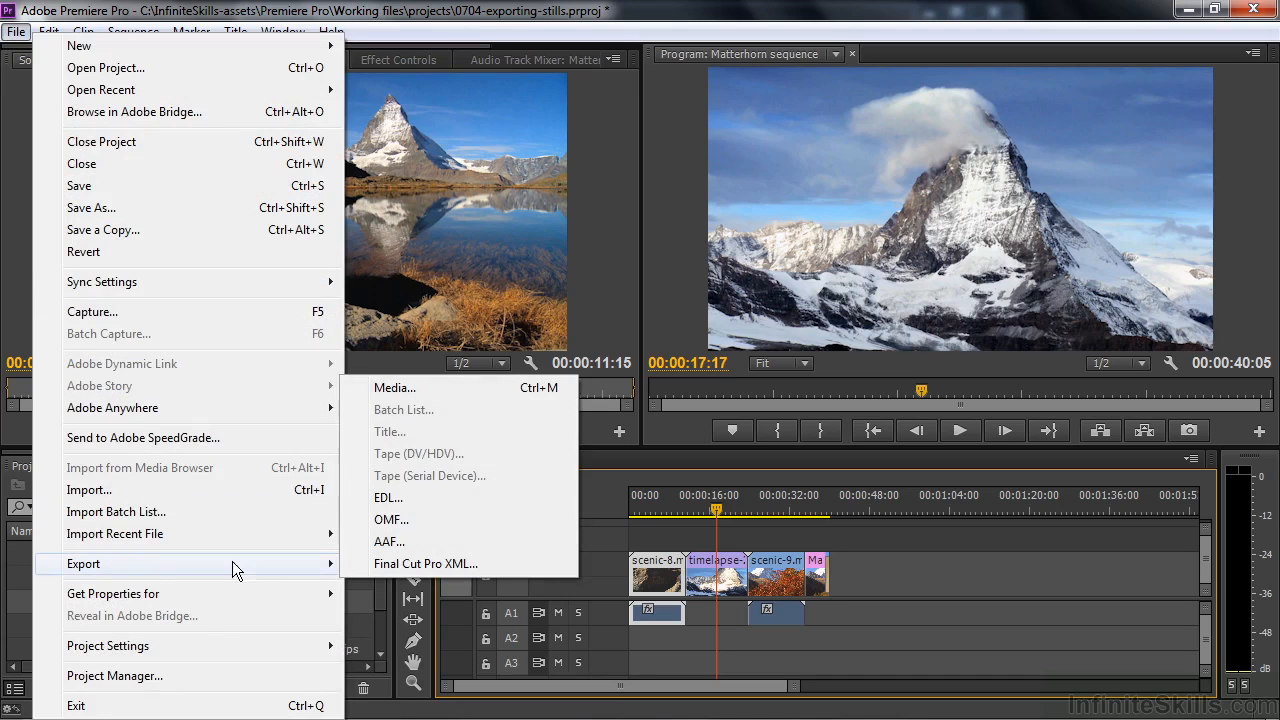
pyautogui.click(419, 387)
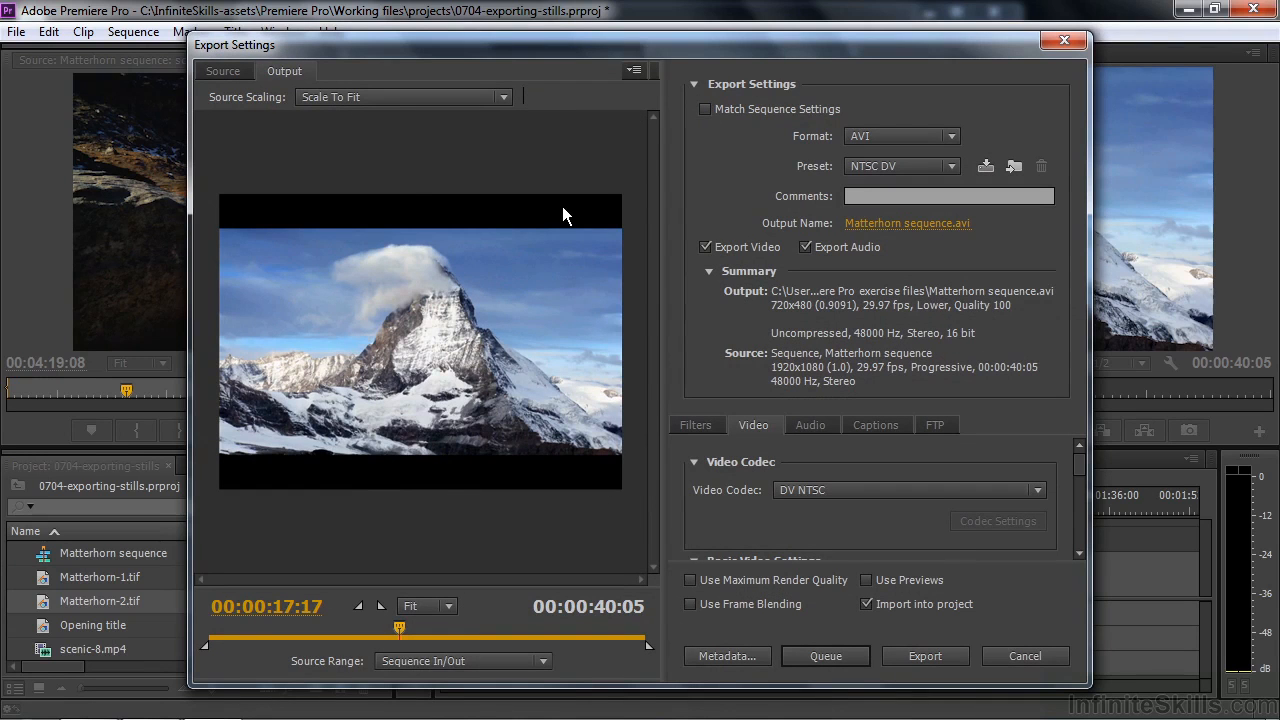
pyautogui.click(953, 138)
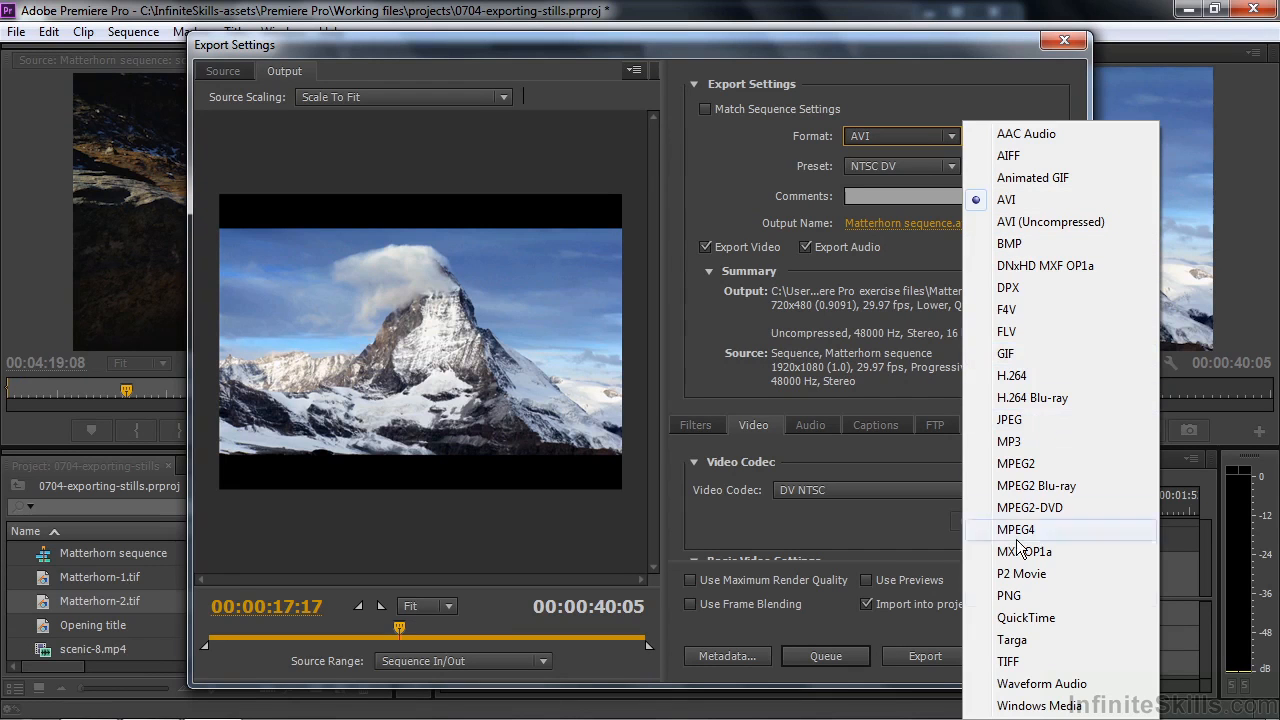
pyautogui.click(1010, 662)
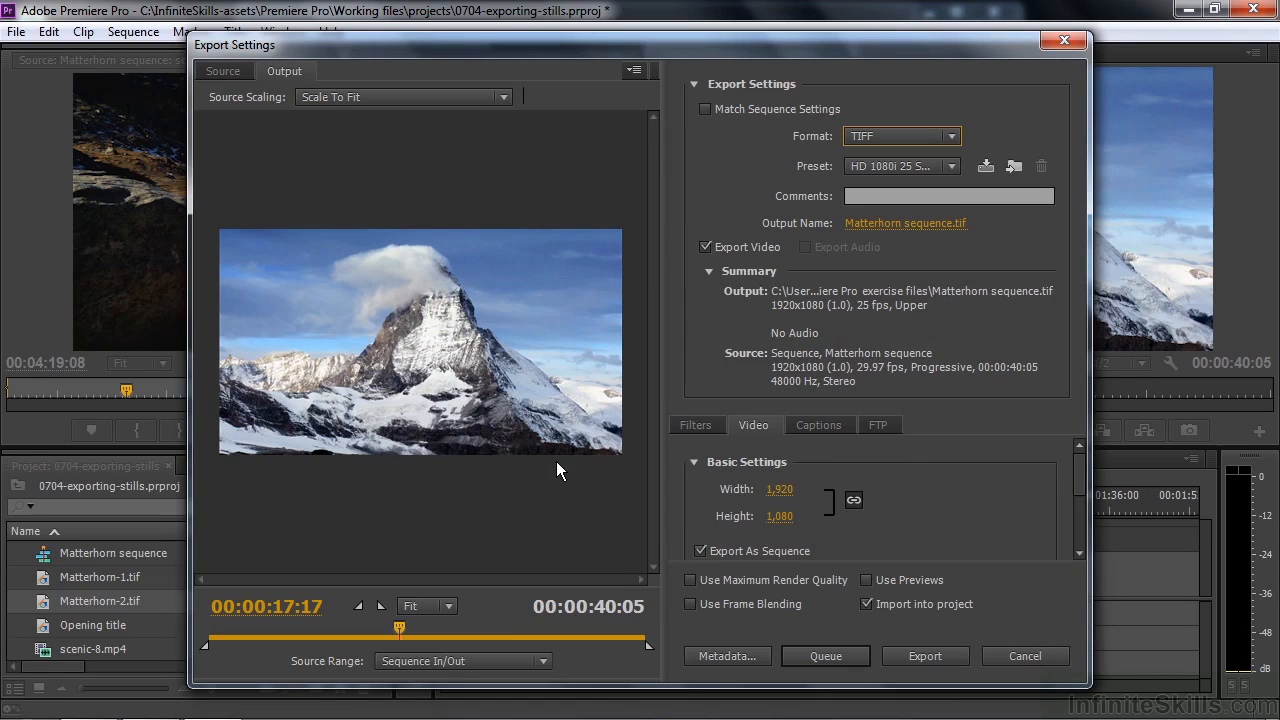
# Step: Name the export's output file Matterhorn-3.tif in the My Premiere Pro exercise files folder
pyautogui.click(893, 224)
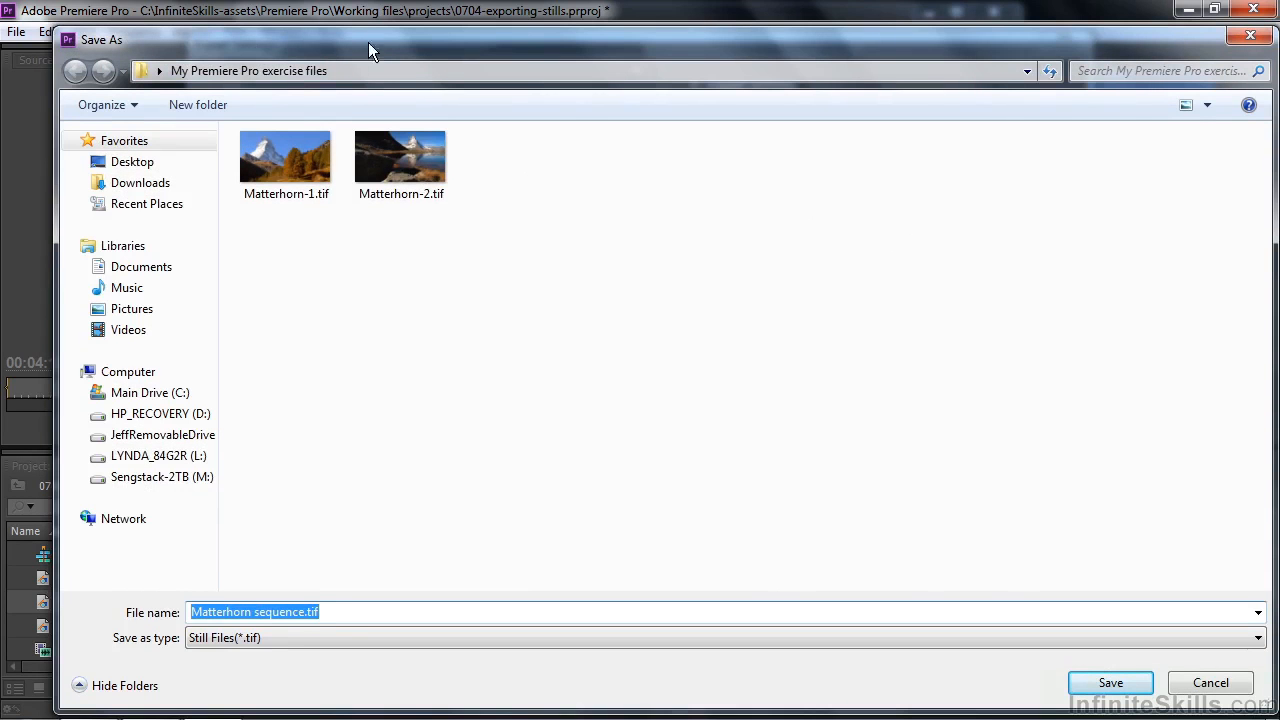
pyautogui.click(282, 192)
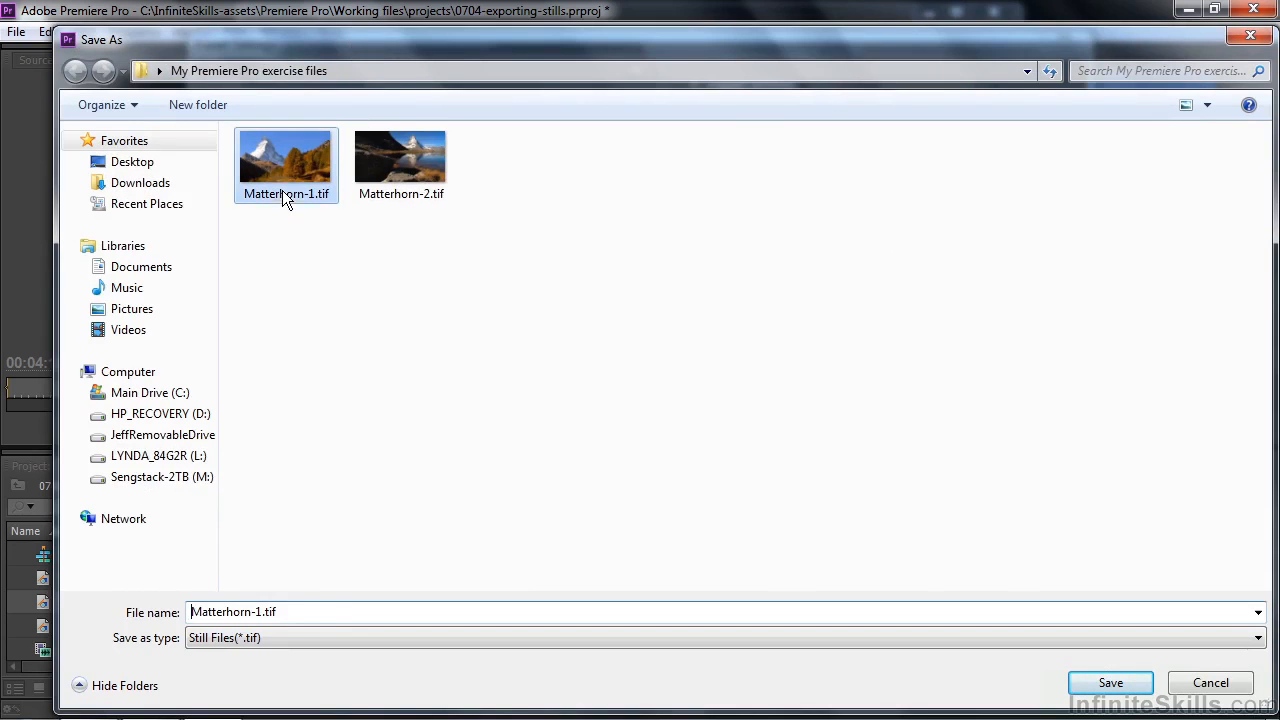
pyautogui.doubleClick(258, 613)
pyautogui.click(262, 613)
pyautogui.press('BackSpace')
pyautogui.write('3')
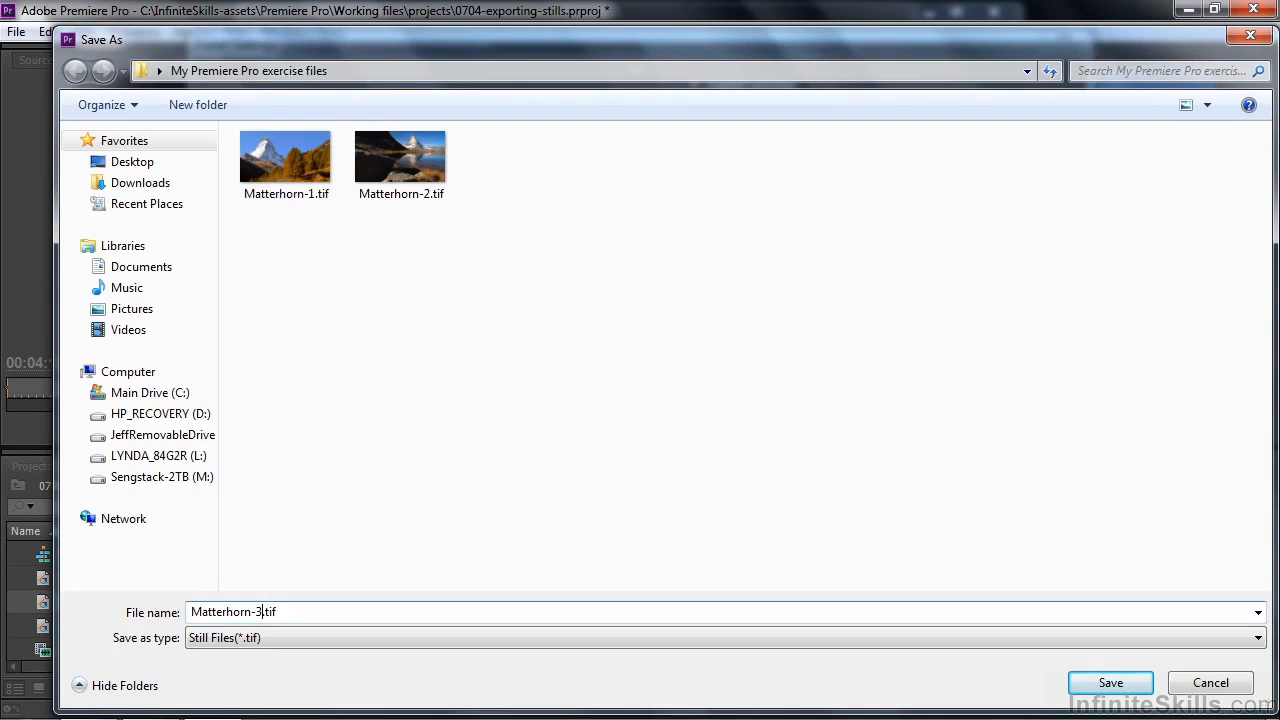
pyautogui.click(1112, 683)
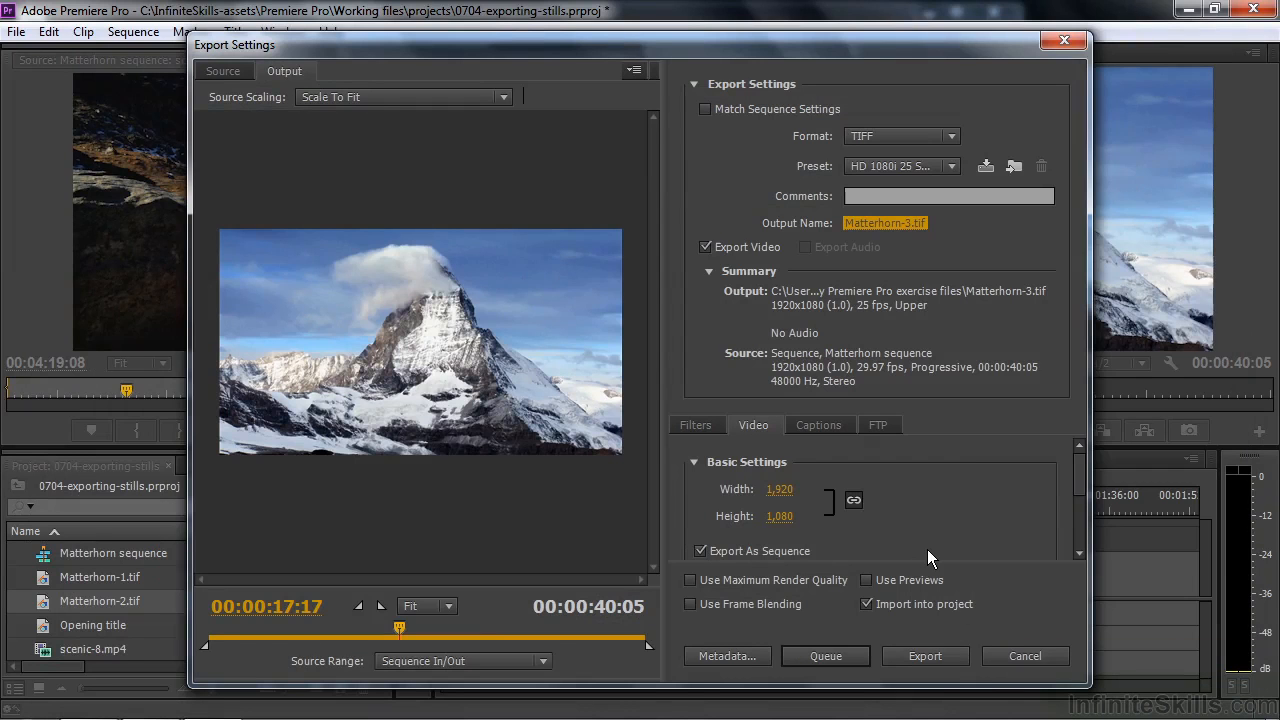
# Step: Turn off Export As Sequence and export the single frame
pyautogui.click(700, 550)
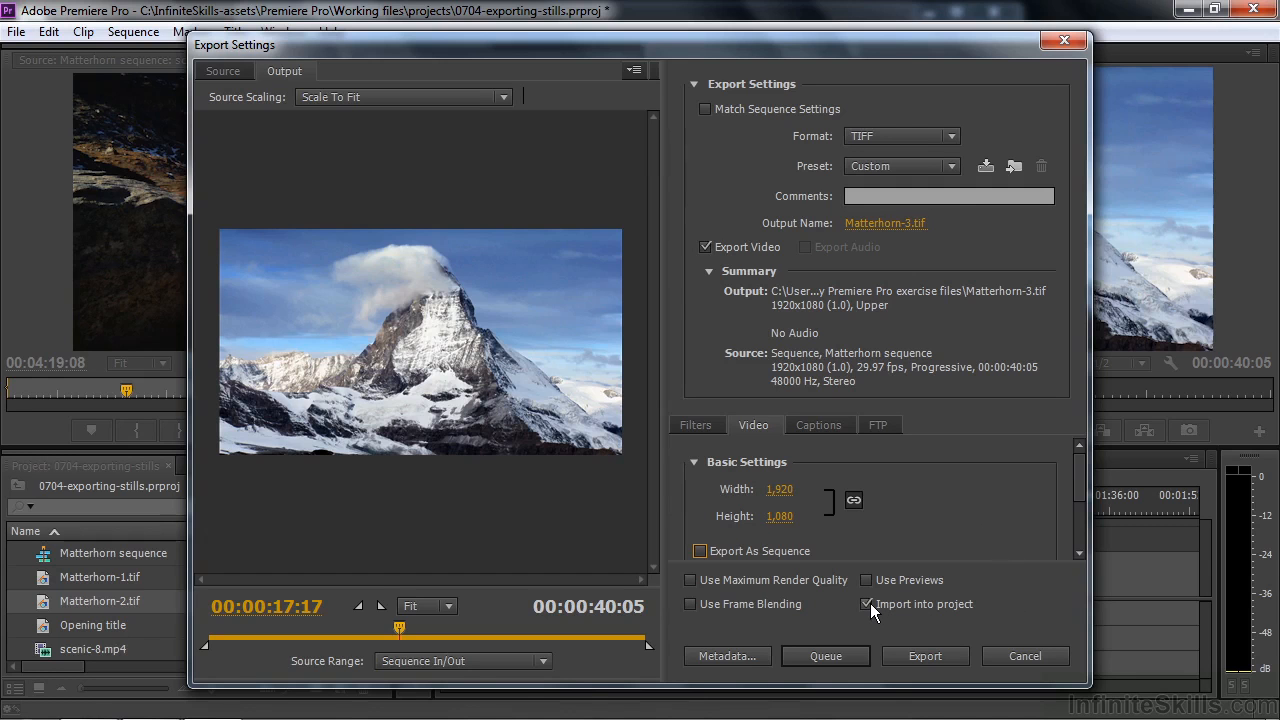
pyautogui.click(923, 656)
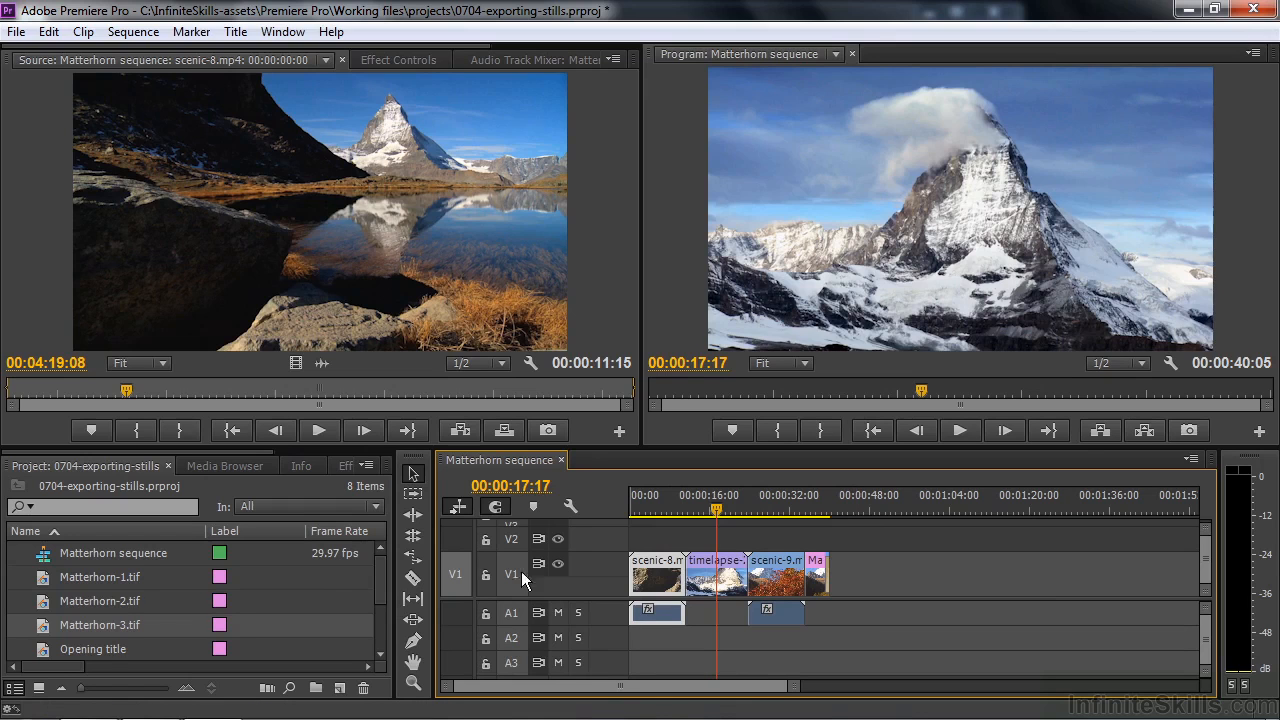
# Step: Insert the Opening title at the start of V1, shifting the existing clips to the right instead of overwriting them
pyautogui.moveTo(46, 649); pyautogui.dragTo(641, 590)
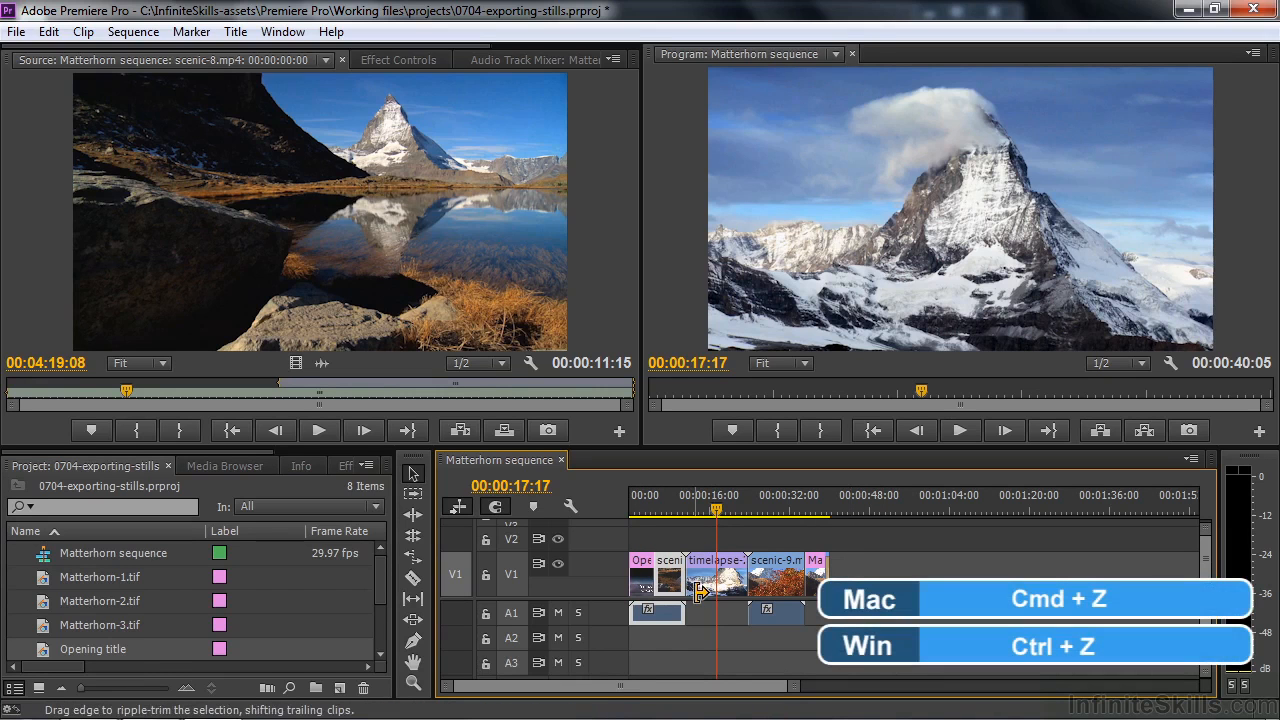
pyautogui.hotkey('ctrl', 'z')
pyautogui.moveTo(43, 650); pyautogui.dragTo(641, 584)
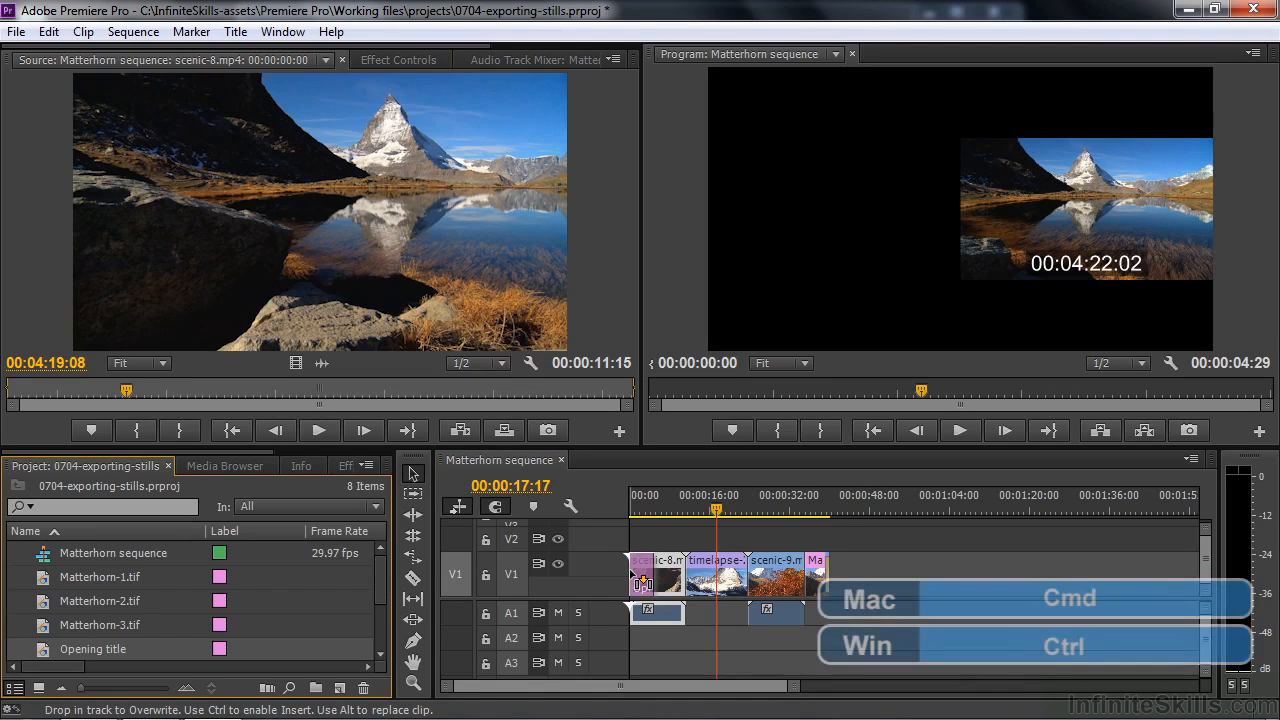
pyautogui.press('ctrl')
pyautogui.moveTo(641, 584); pyautogui.dragTo(641, 584)
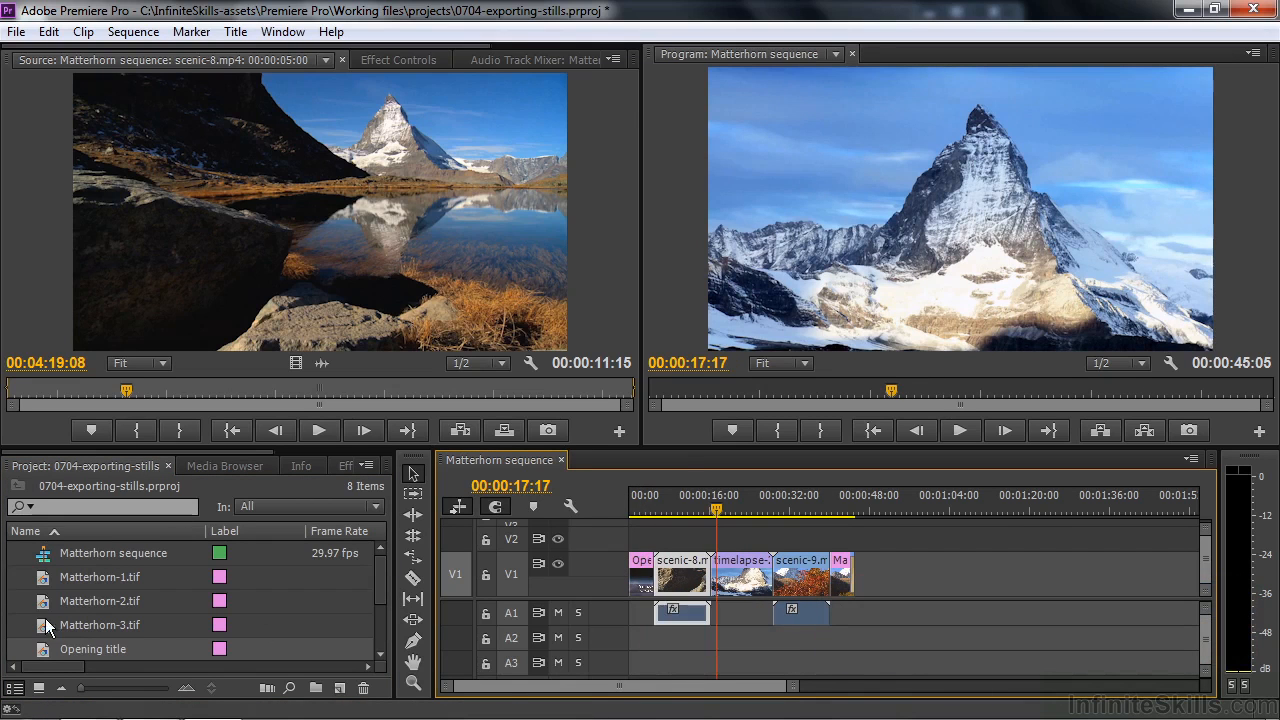
# Step: Stack Matterhorn-2.tif on V2 and Matterhorn-3.tif on the track above it, both over the Opening title clip
pyautogui.moveTo(46, 604); pyautogui.dragTo(606, 545)
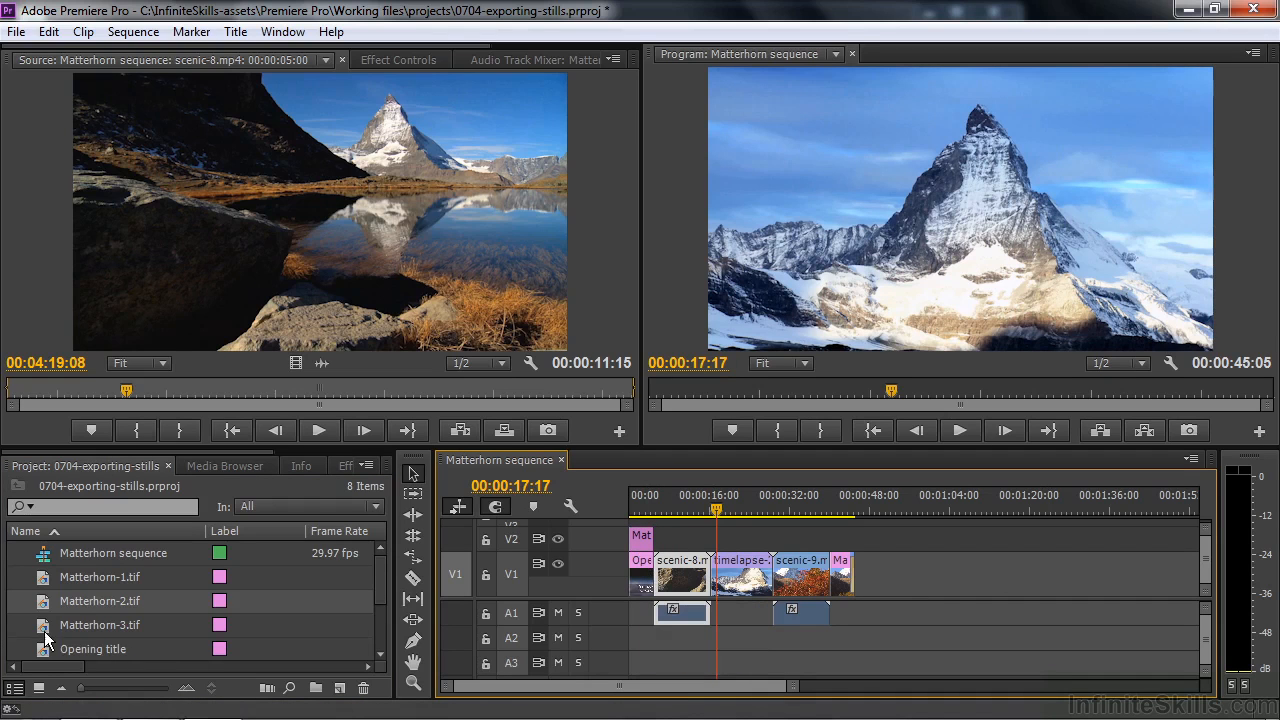
pyautogui.moveTo(41, 628); pyautogui.dragTo(628, 524)
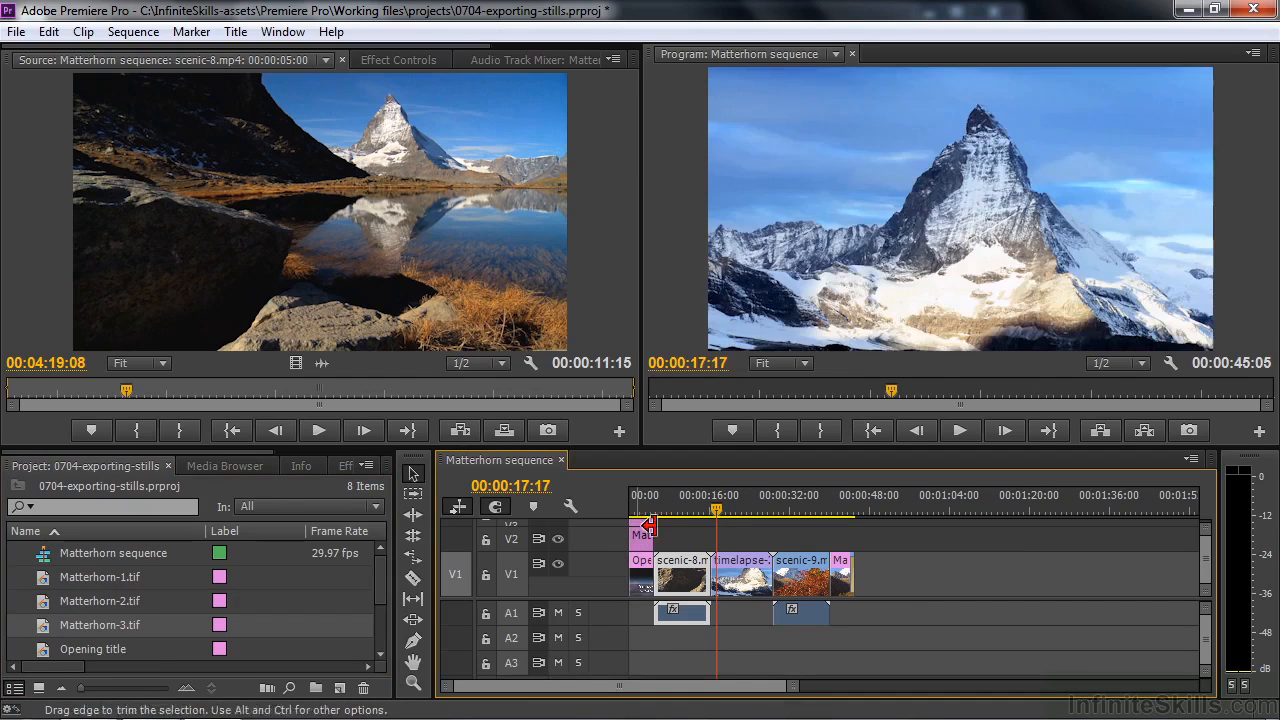
# Step: Scale the Matterhorn-3.tif clip to 45 while viewing the sequence at 00:00:01:24
pyautogui.moveTo(720, 512); pyautogui.dragTo(642, 511)
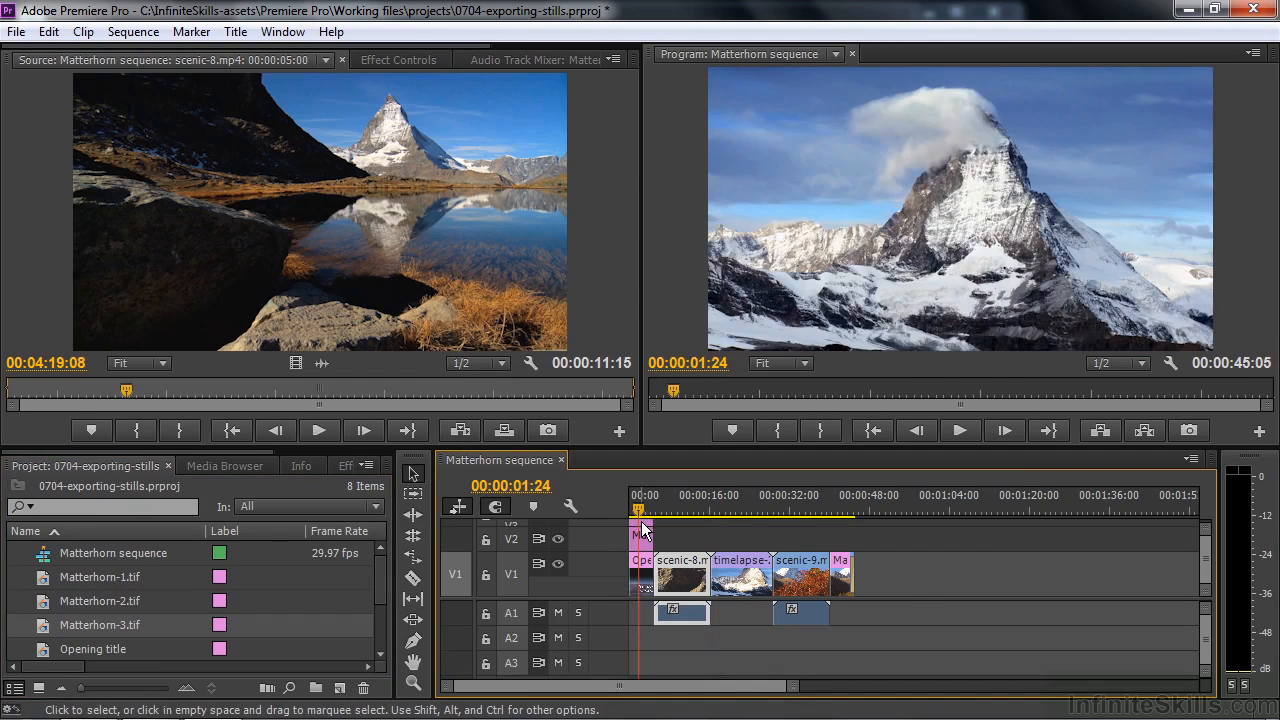
pyautogui.click(643, 532)
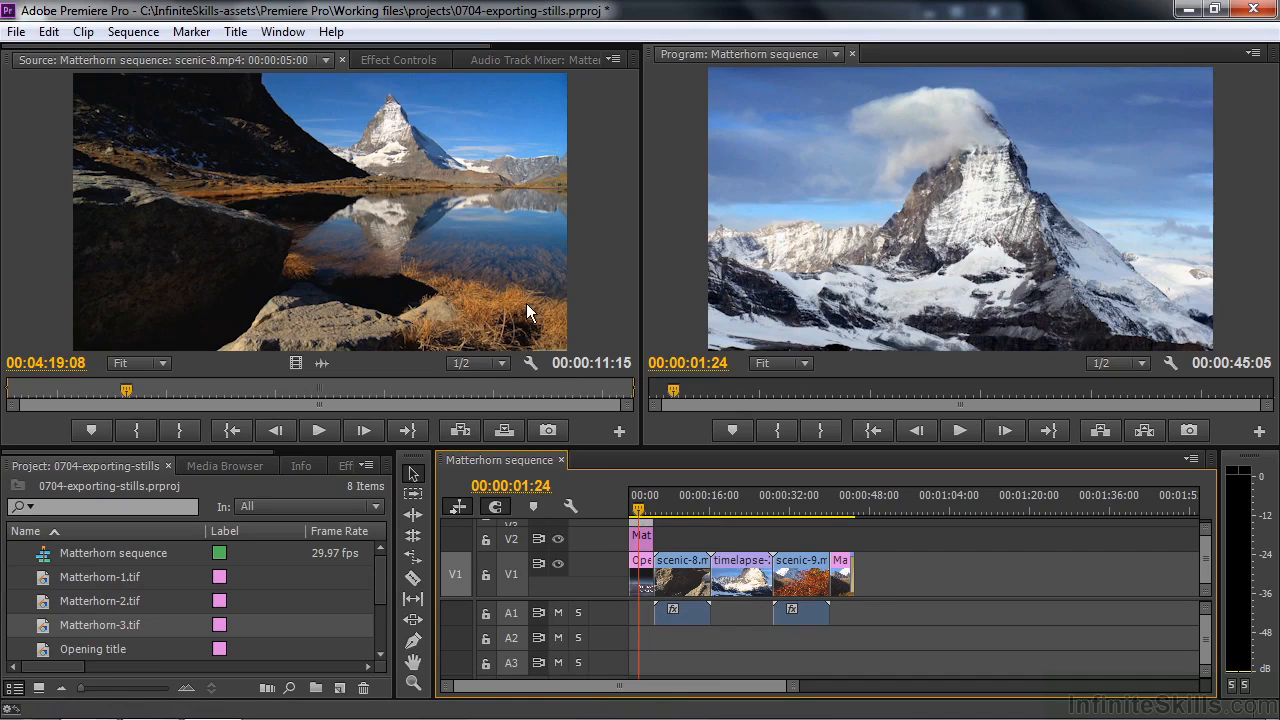
pyautogui.click(413, 56)
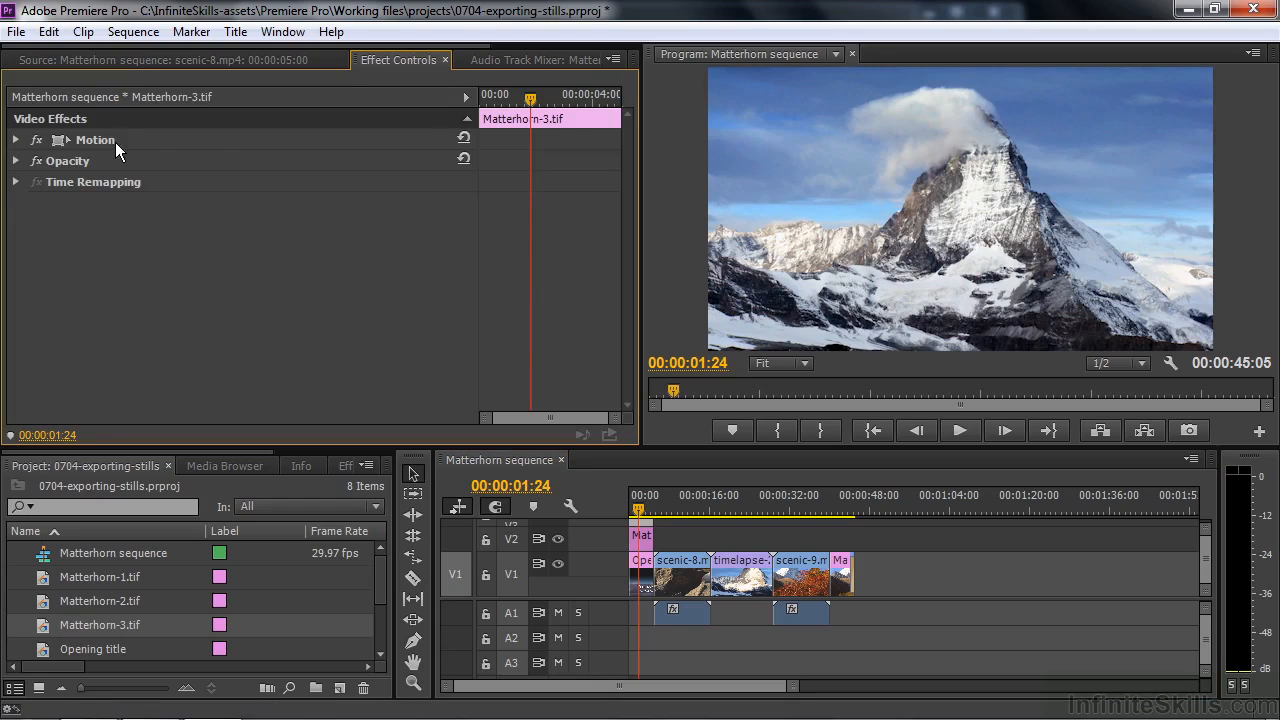
pyautogui.click(58, 140)
pyautogui.click(16, 141)
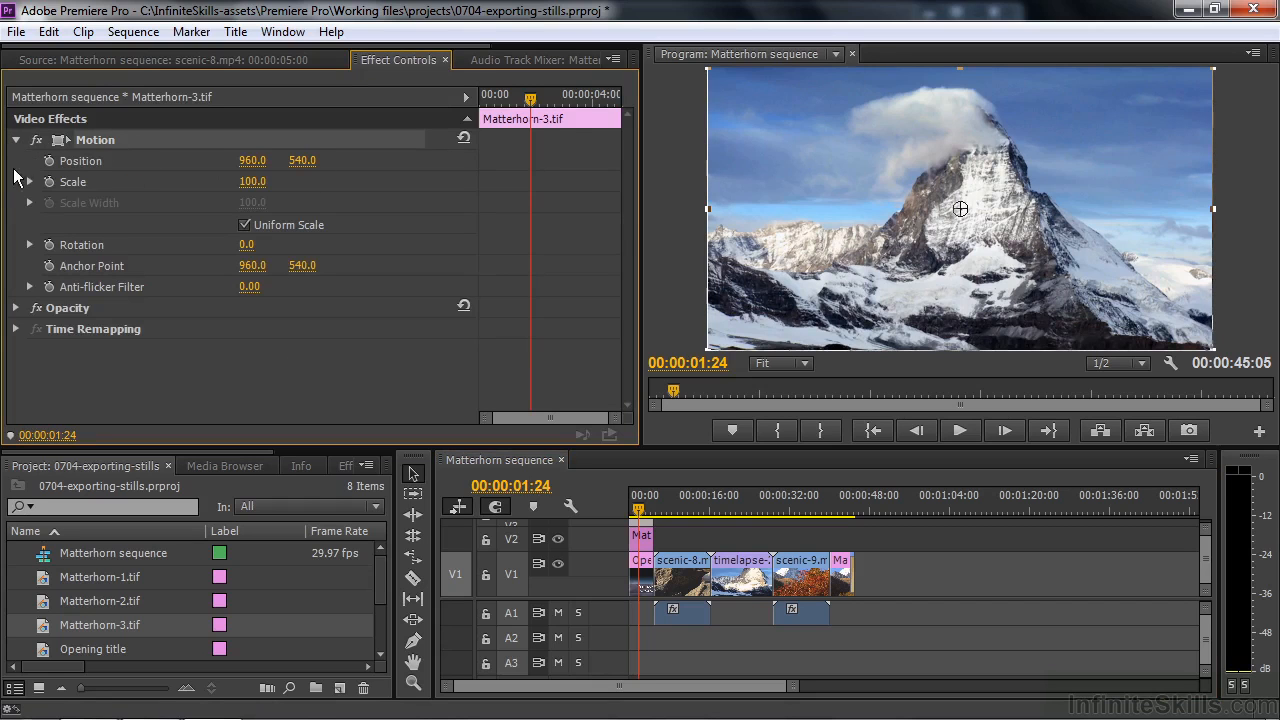
pyautogui.click(258, 180)
pyautogui.write('45')
pyautogui.press('Return')
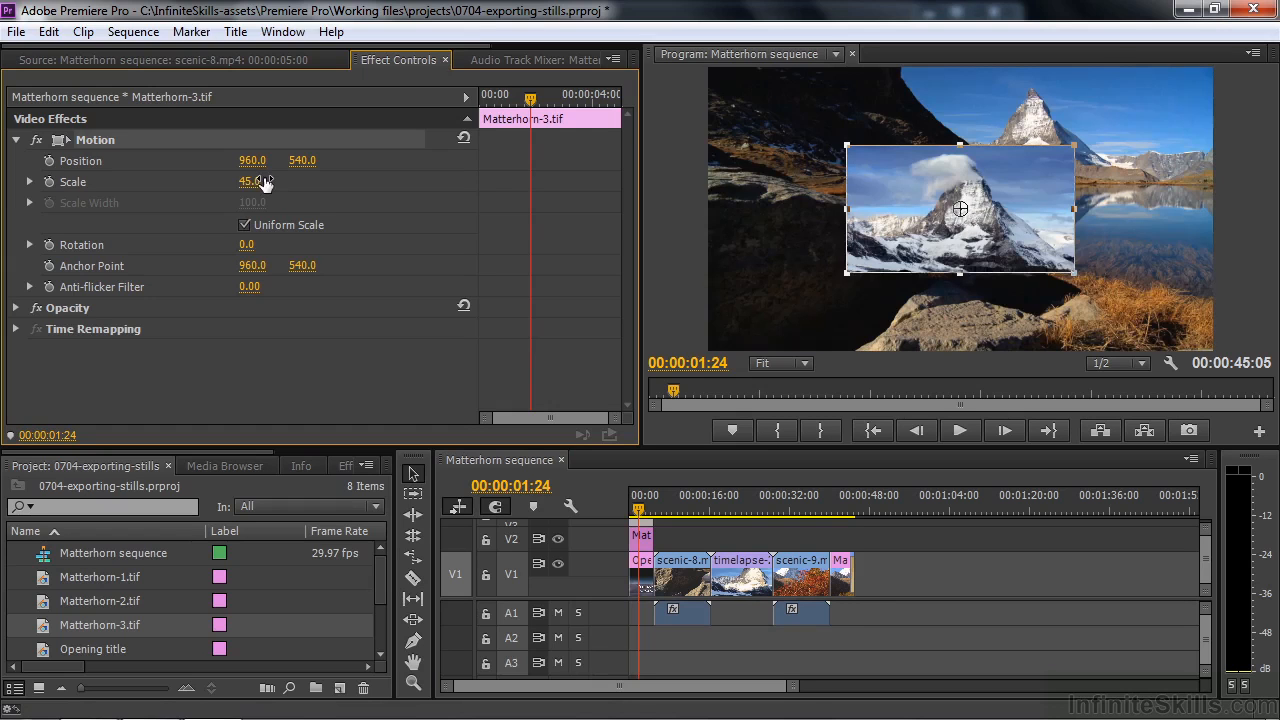
# Step: Scale the Matterhorn-2.tif clip on V2 to 45
pyautogui.click(643, 540)
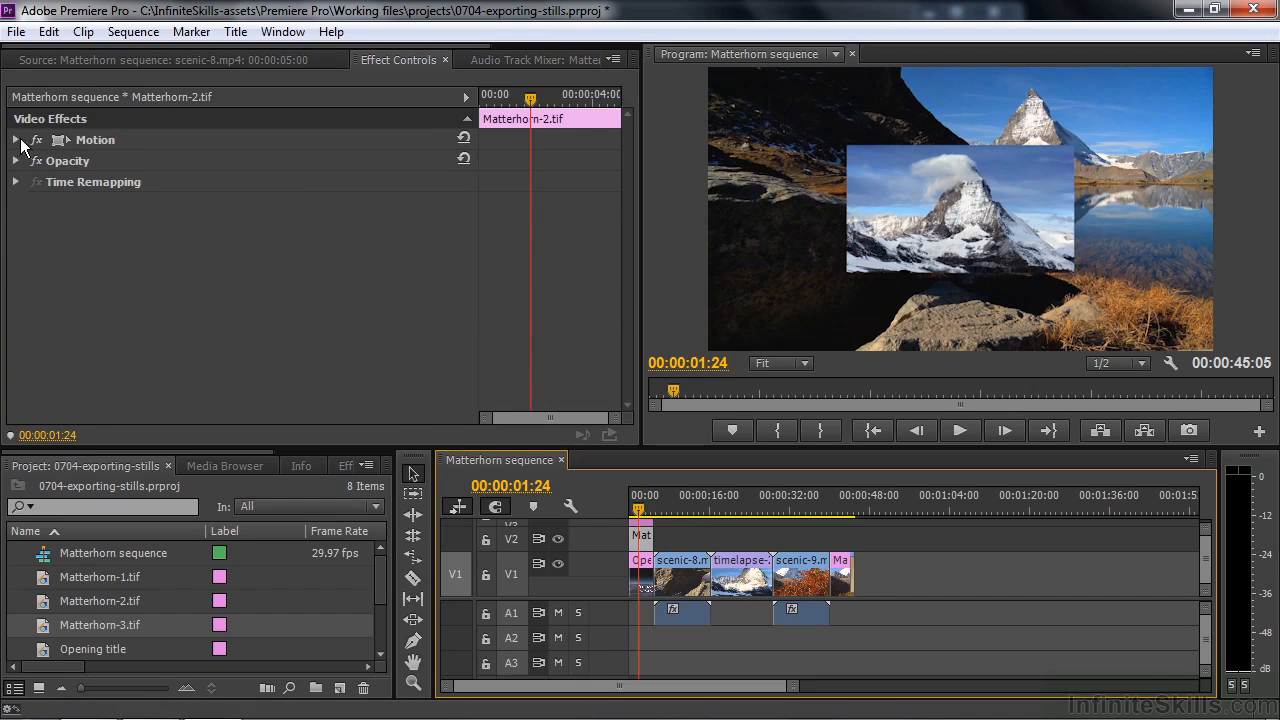
pyautogui.click(17, 140)
pyautogui.click(262, 180)
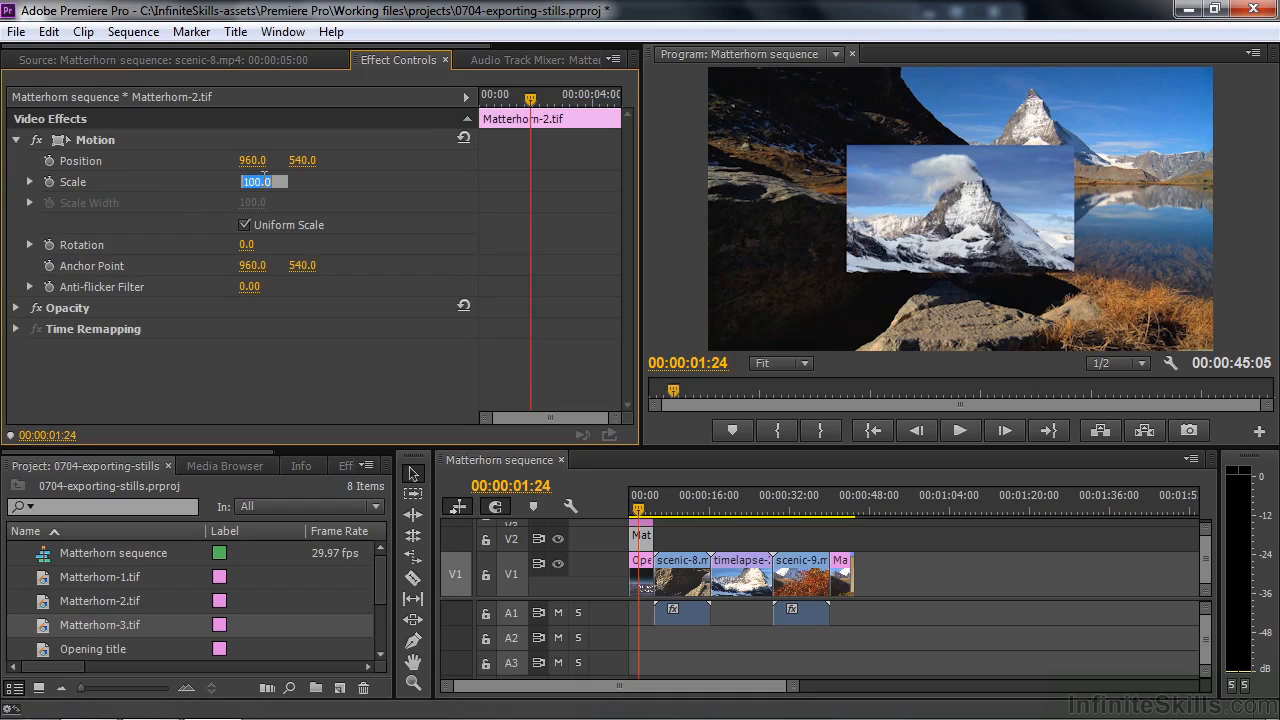
pyautogui.write('45')
pyautogui.press('Return')
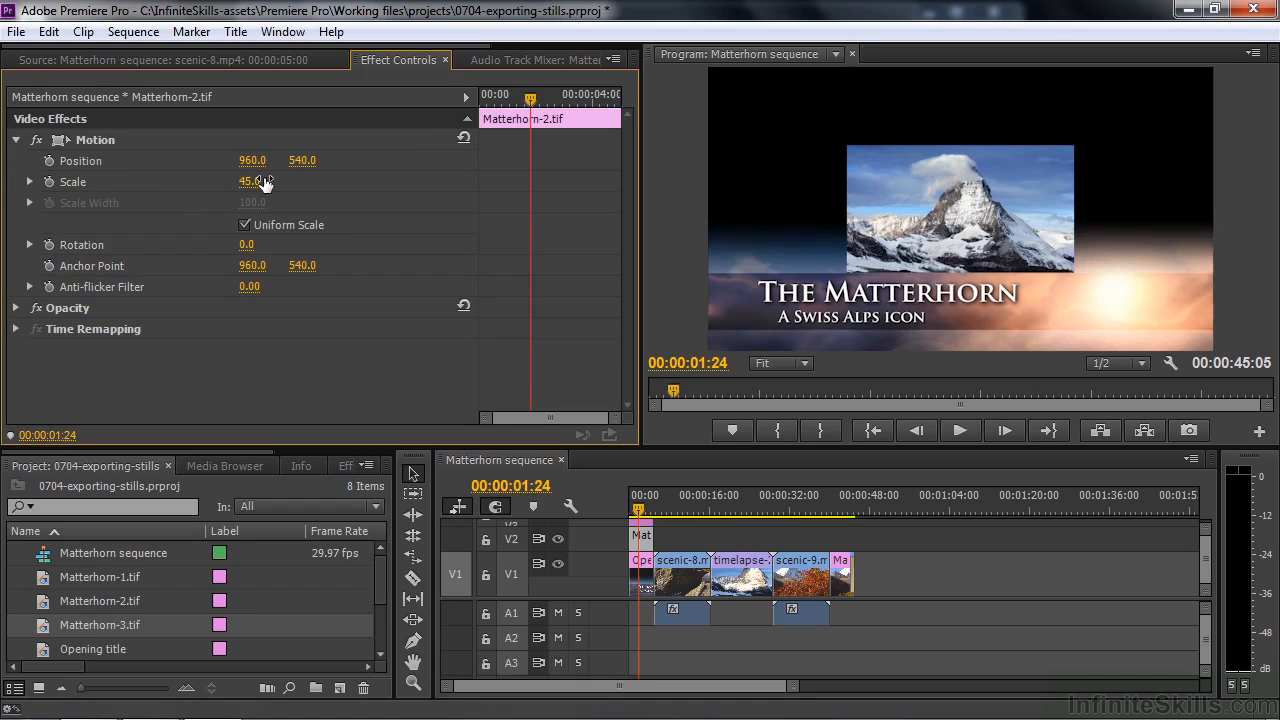
# Step: Place the two stills side by side above the title text, Matterhorn-2.tif at left and Matterhorn-3.tif at about 1416, 437
pyautogui.click(92, 143)
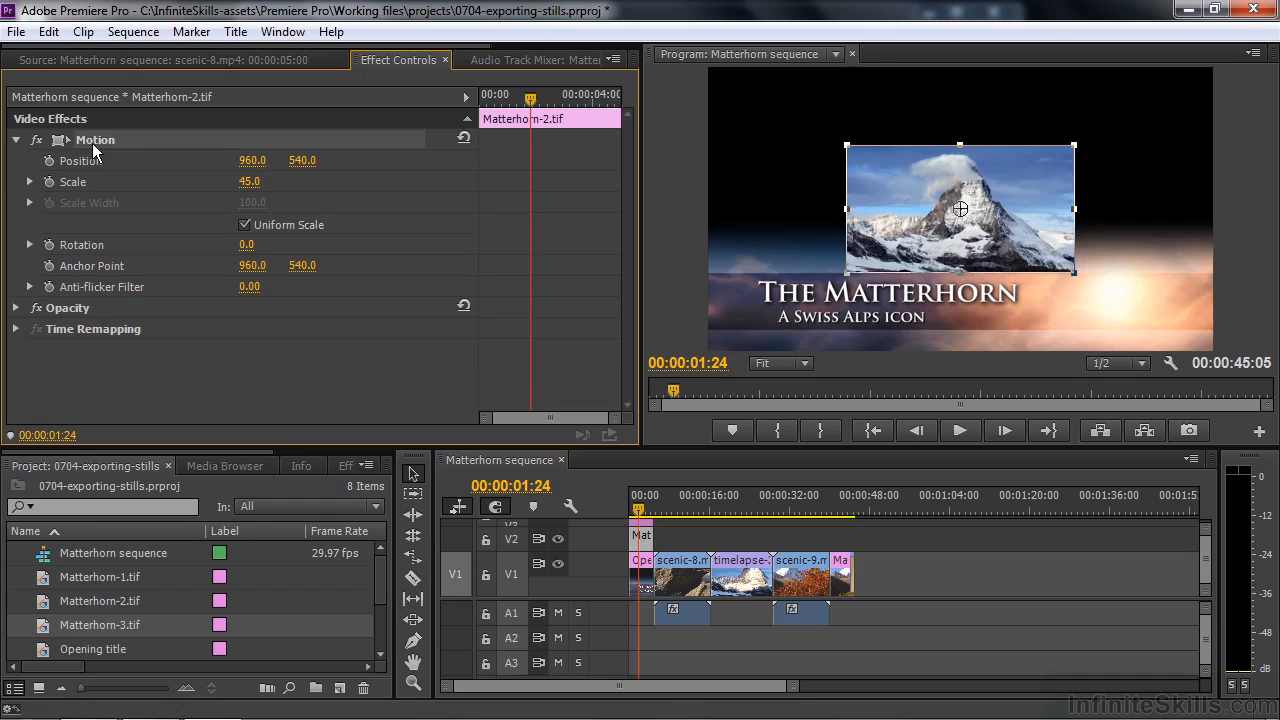
pyautogui.moveTo(981, 189); pyautogui.dragTo(877, 168)
pyautogui.click(1049, 195)
pyautogui.moveTo(1049, 195); pyautogui.dragTo(1108, 158)
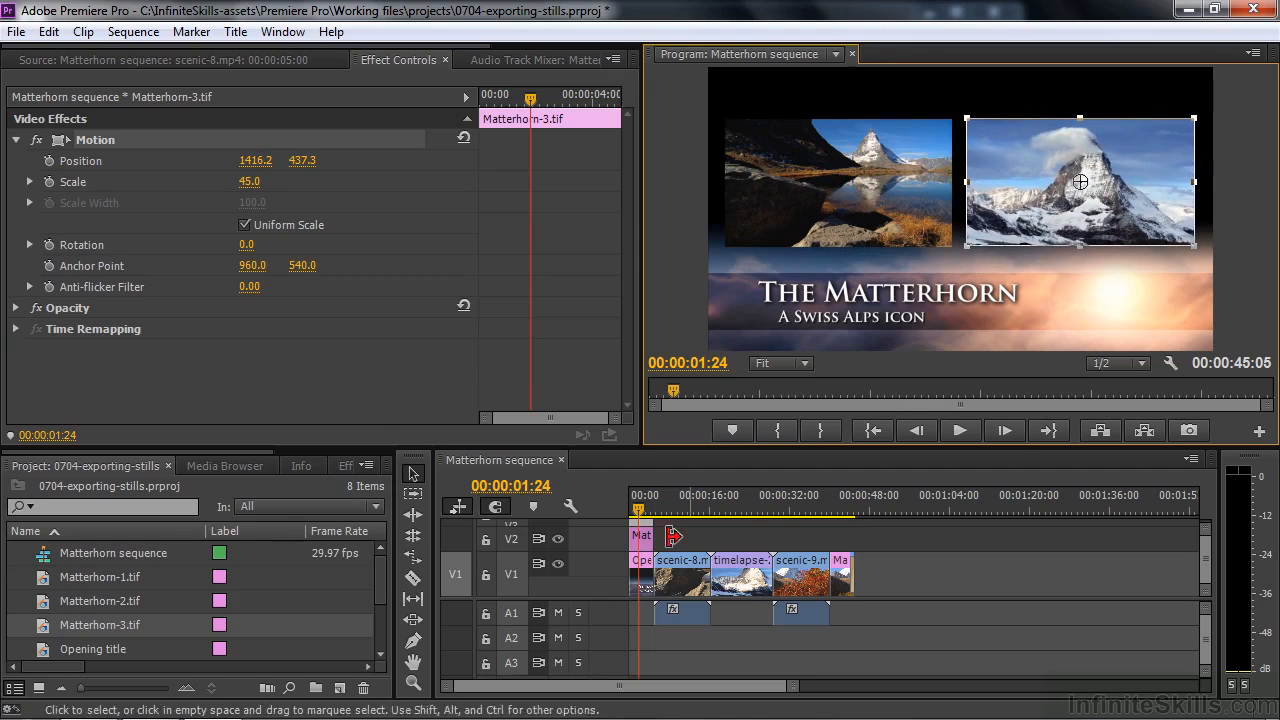
# Step: Play the sequence from its beginning through the opening title into scenic-8.mp4
pyautogui.click(632, 512)
pyautogui.moveTo(632, 512); pyautogui.dragTo(642, 510)
pyautogui.press('space')
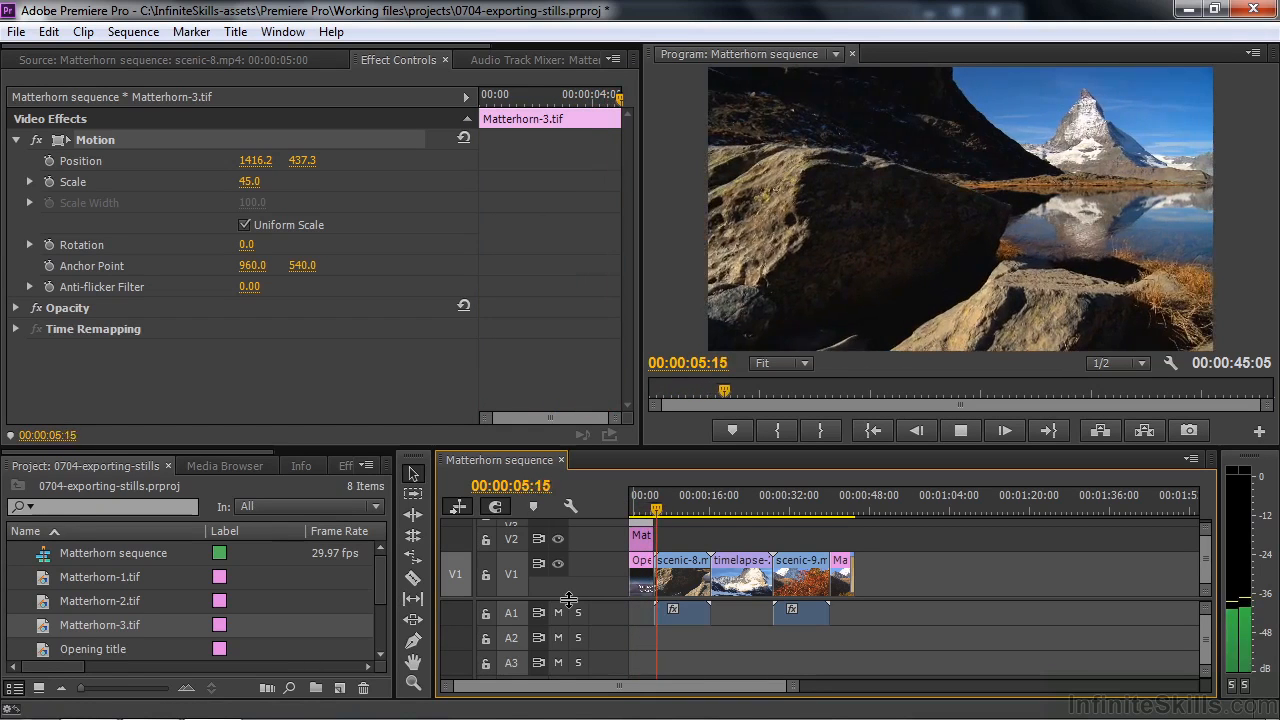
pyautogui.press('space')
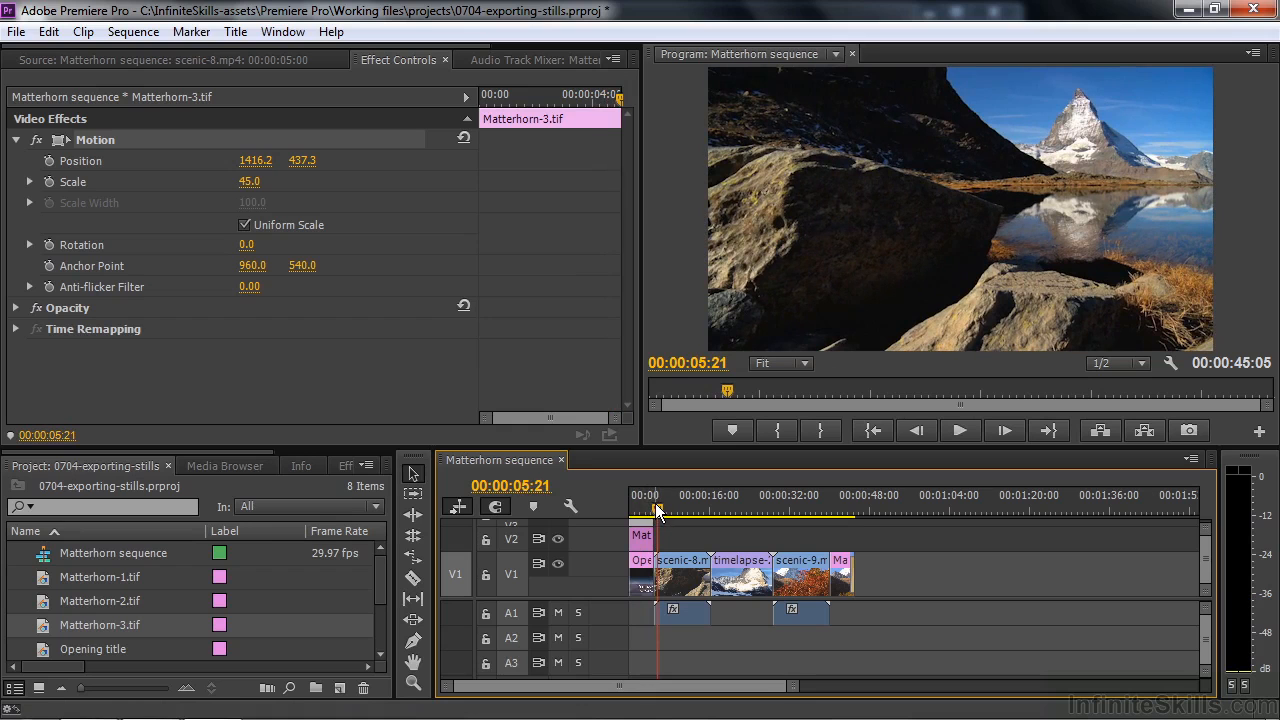